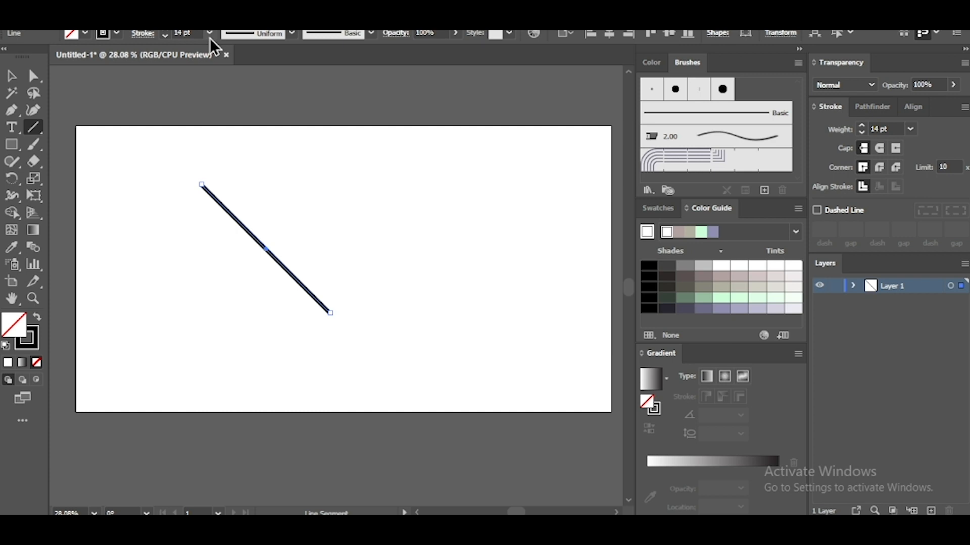
- Create a copy of the diagonal line rotated about its center by an angle of 360/5
click(210, 38)
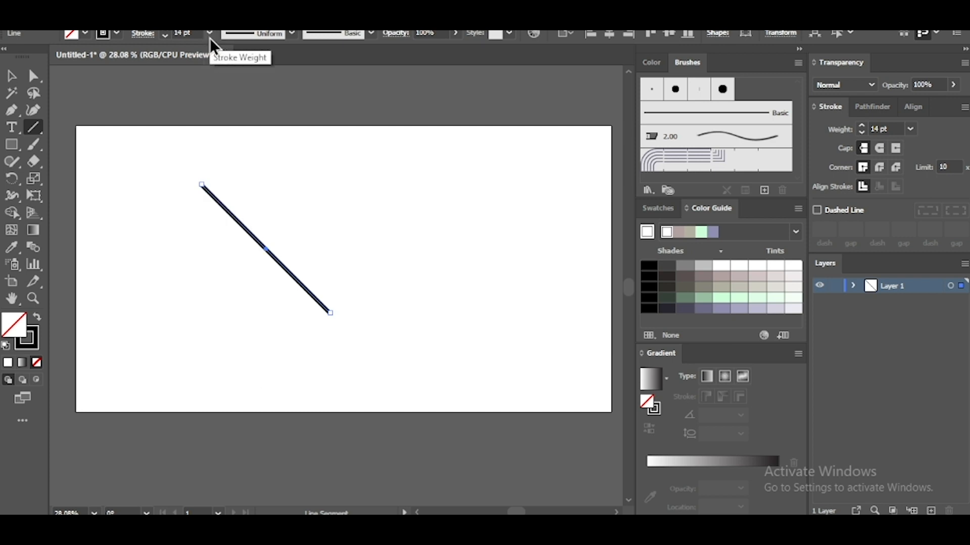
click(12, 76)
drag(259, 250, 330, 282)
drag(166, 198, 324, 301)
double_click(10, 180)
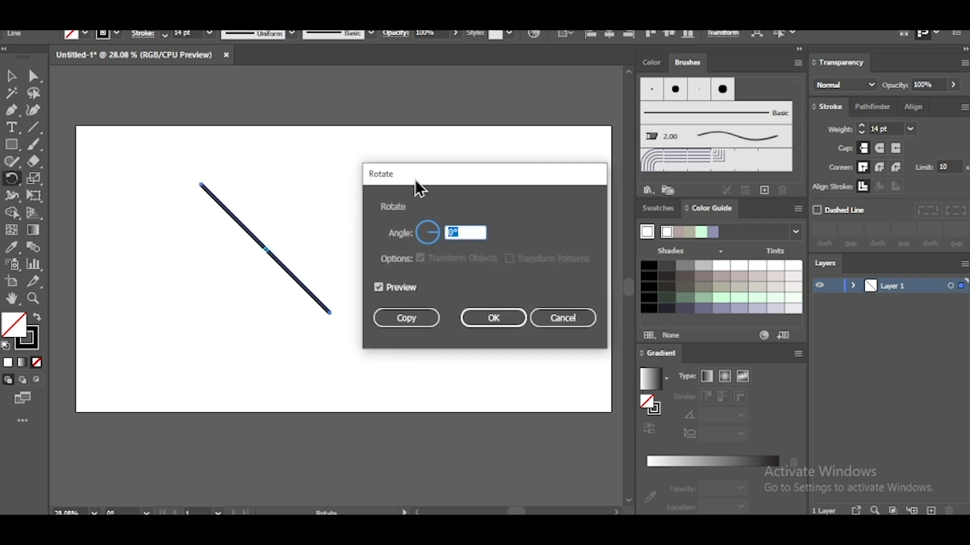
drag(414, 180, 387, 162)
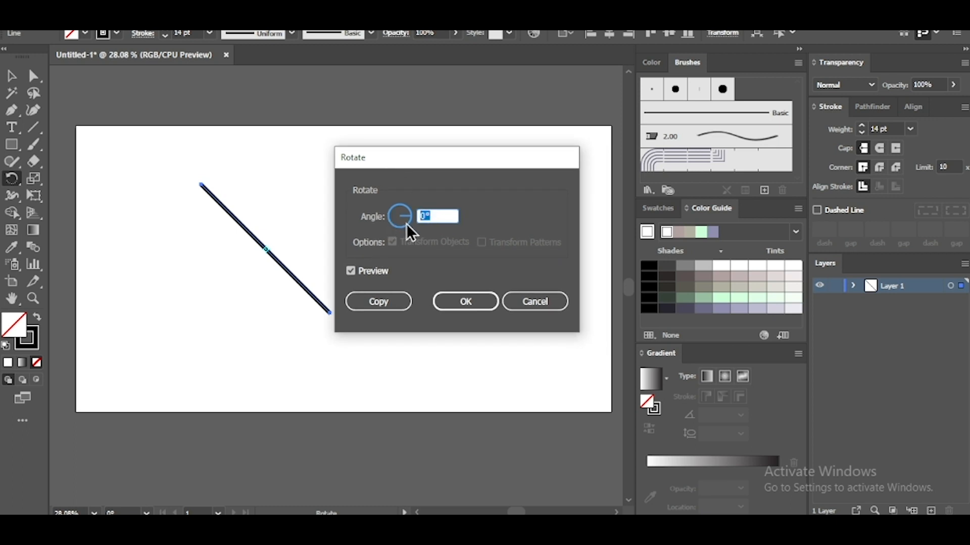
text(360/5)
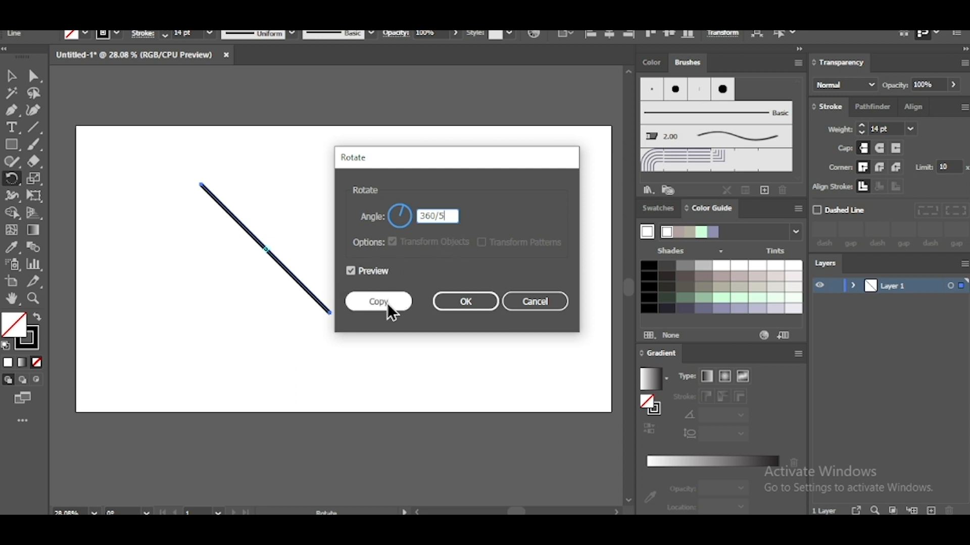
click(374, 302)
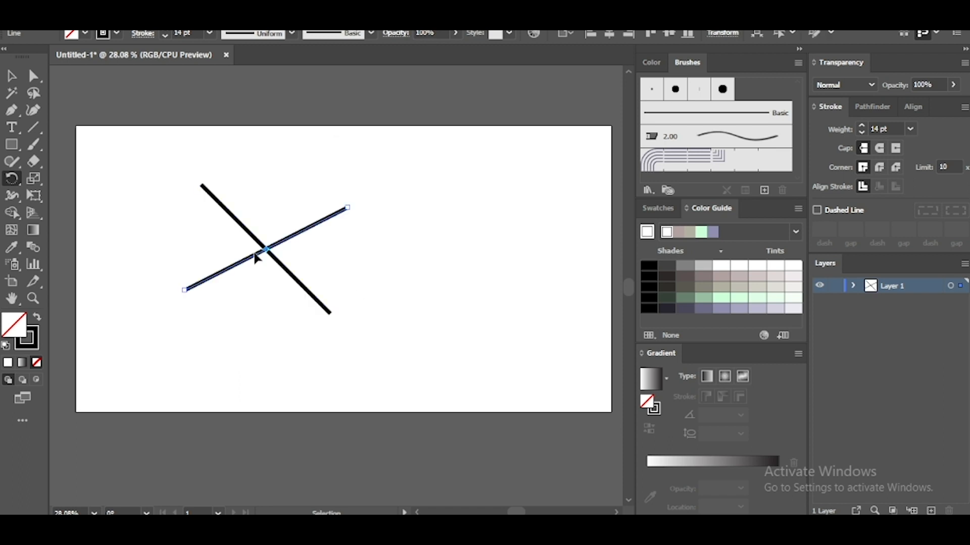
- Repeat the rotated copy three more times to form a star of five evenly spaced crossing lines
key(ctrl+d)
key(ctrl+d)
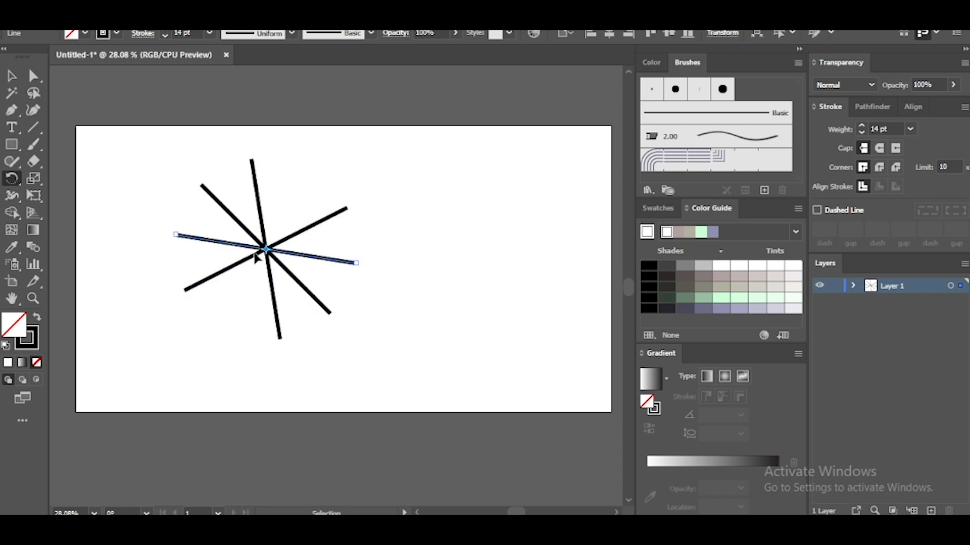
key(ctrl+d)
key(ctrl+plus)
key(ctrl+plus)
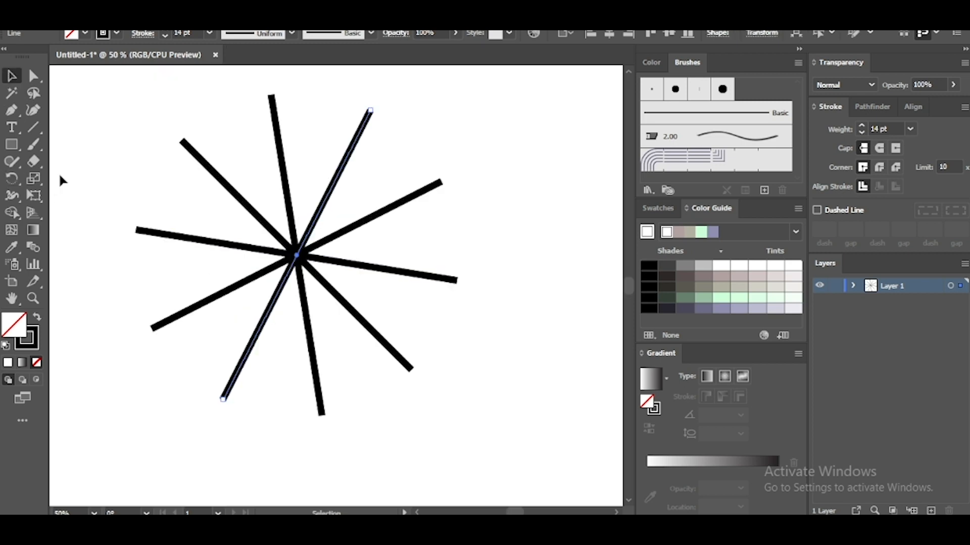
- Draw an unfilled circle with the Ellipse tool beside the star, slightly smaller than the star's overall span
drag(116, 110, 289, 231)
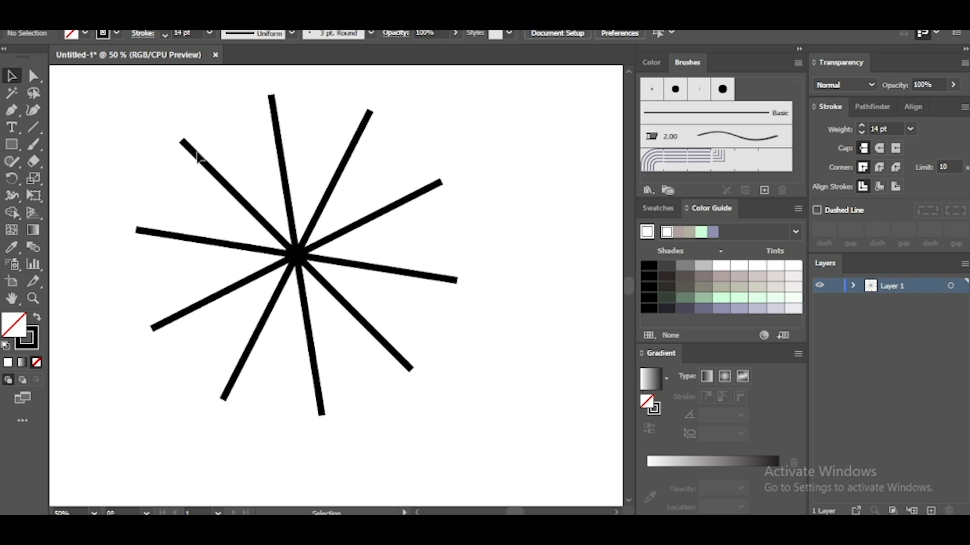
drag(290, 145, 331, 189)
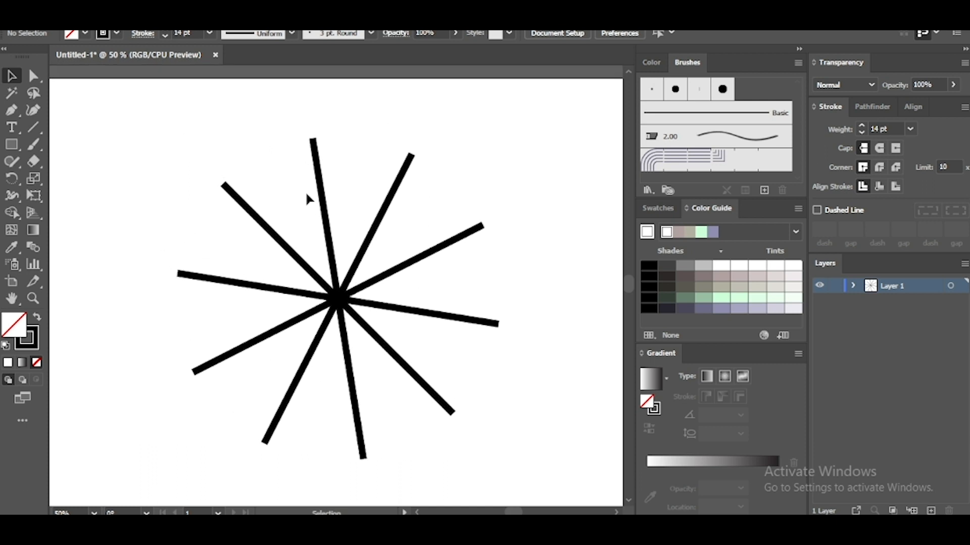
scroll(297, 186, down, 3)
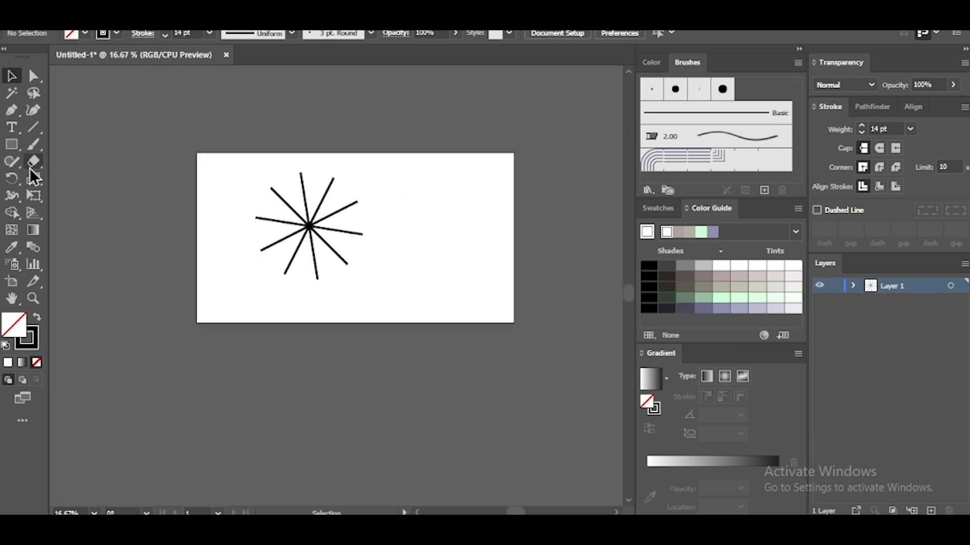
drag(11, 144, 76, 179)
drag(390, 200, 481, 290)
scroll(399, 242, up, 2)
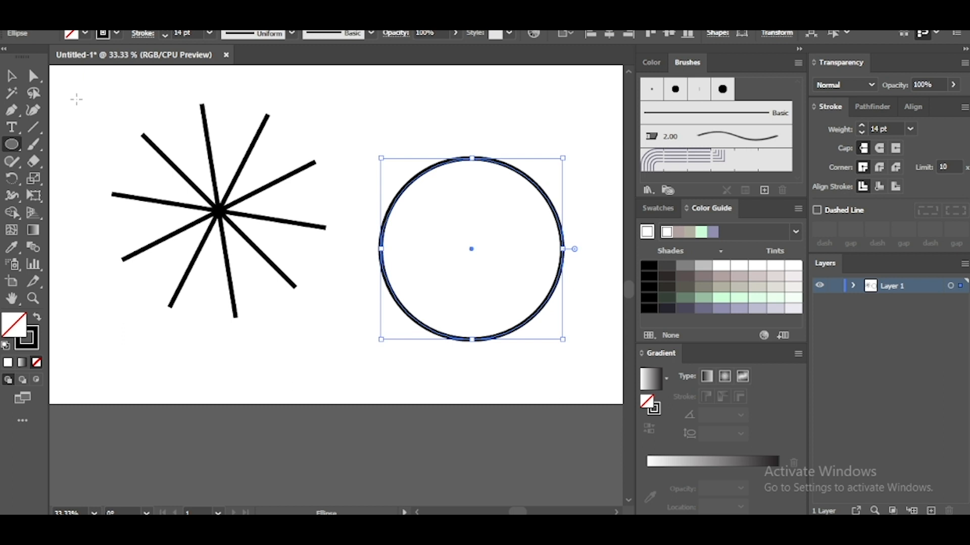
- Align the circle and the five lines to each other, centered horizontally and vertically
key(v)
drag(137, 103, 572, 305)
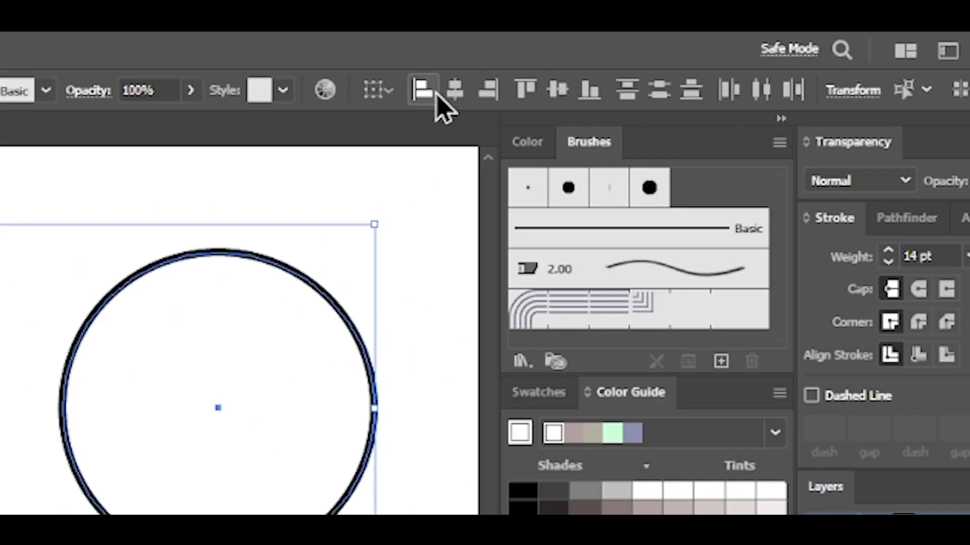
click(608, 36)
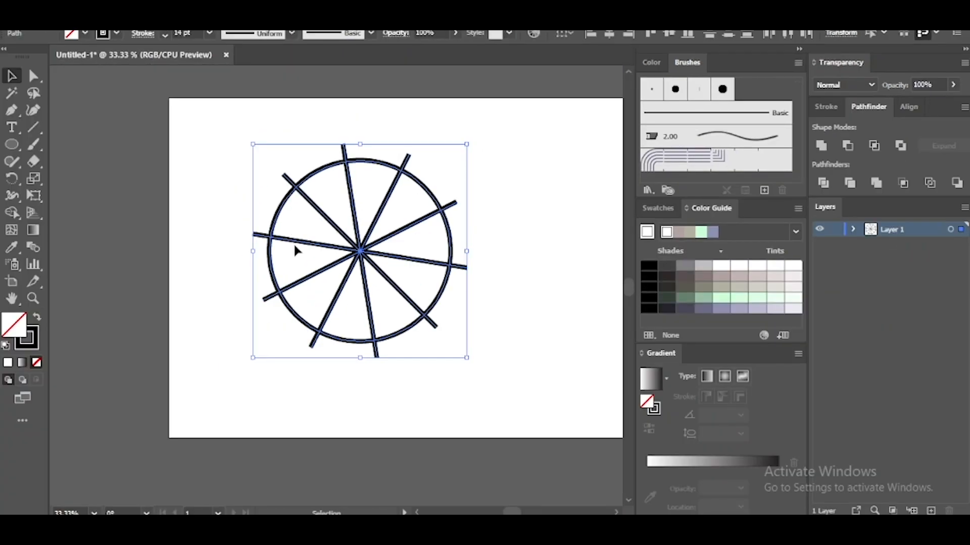
- Split the circle along the five lines into ten wedges using the Pathfinder Divide operation
drag(877, 114, 529, 162)
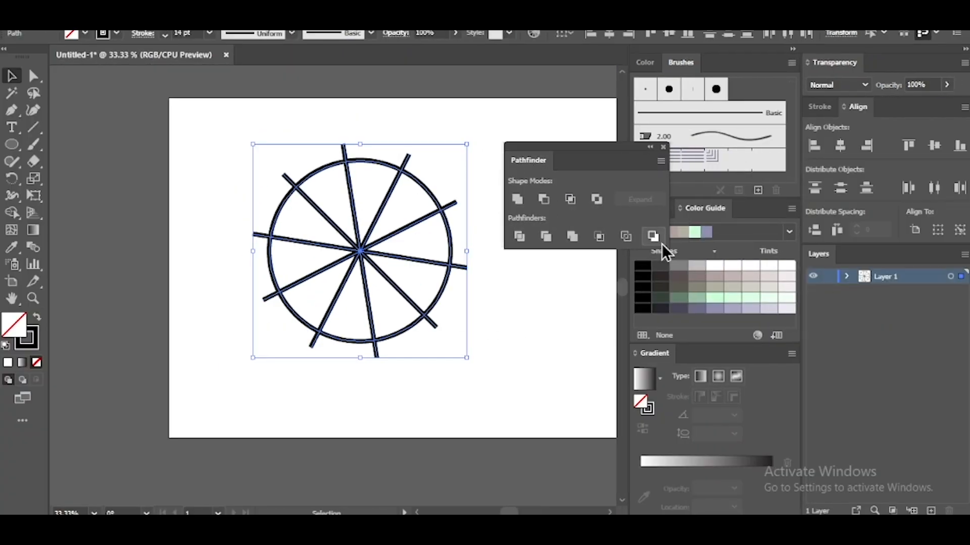
click(517, 243)
drag(617, 150, 923, 134)
click(499, 264)
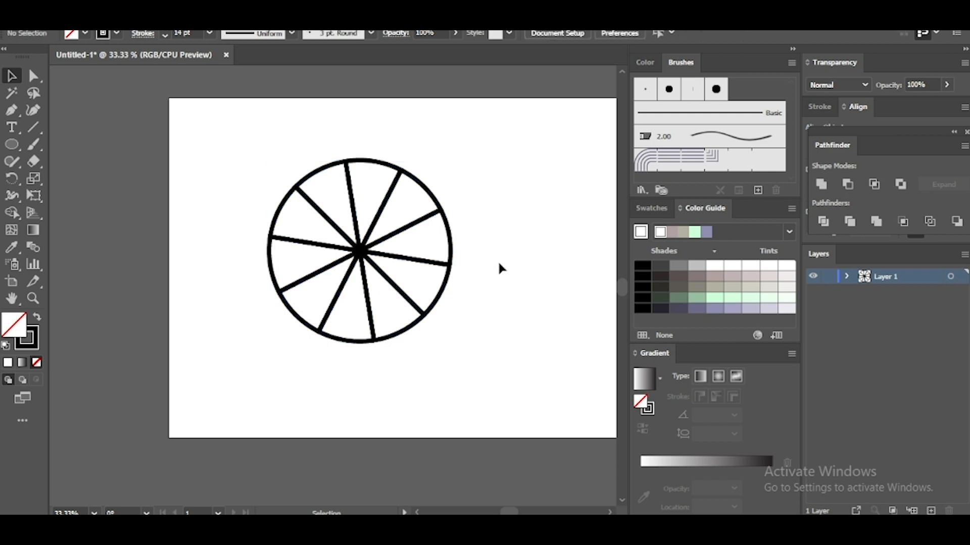
- Move the divided wheel slightly to the right on the artboard and ungroup its wedges
drag(452, 242, 485, 238)
right_click(402, 272)
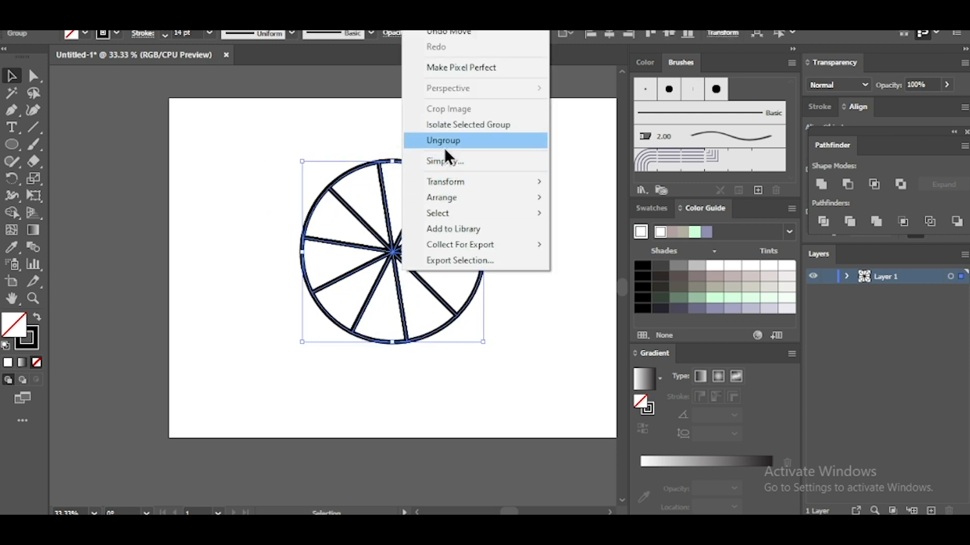
click(444, 147)
click(235, 239)
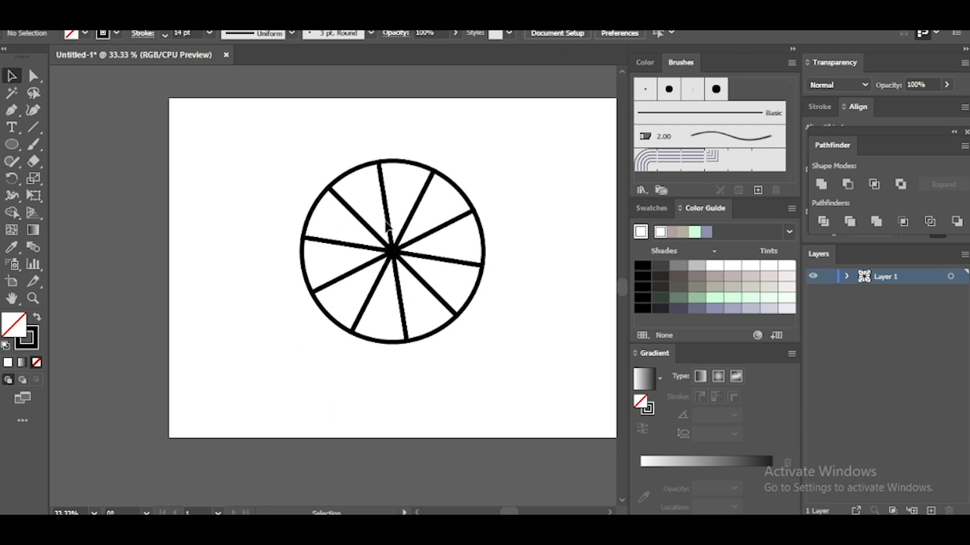
- Pull two upper-right wedges away from the wheel to test their separation, and undo the moves
click(459, 191)
drag(462, 198, 506, 185)
click(410, 172)
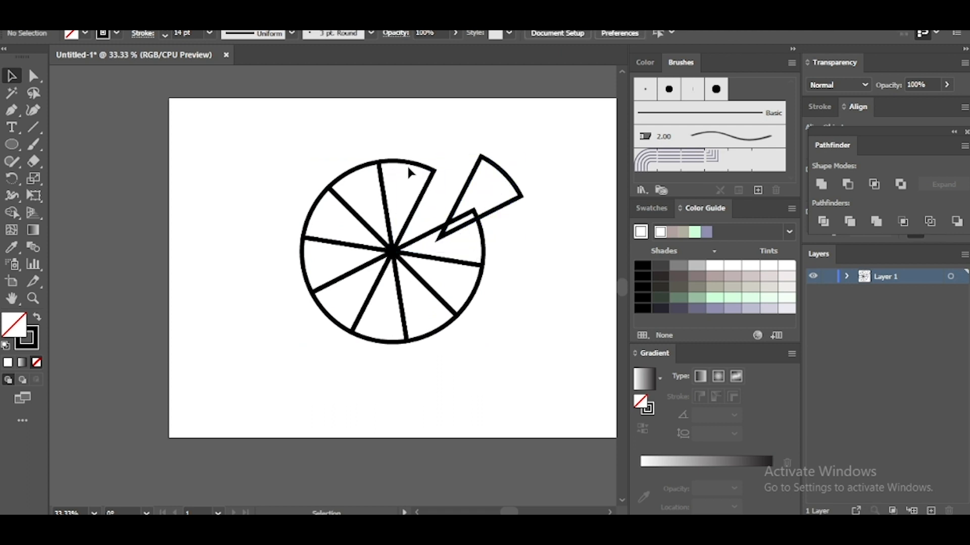
double_click(410, 171)
click(71, 74)
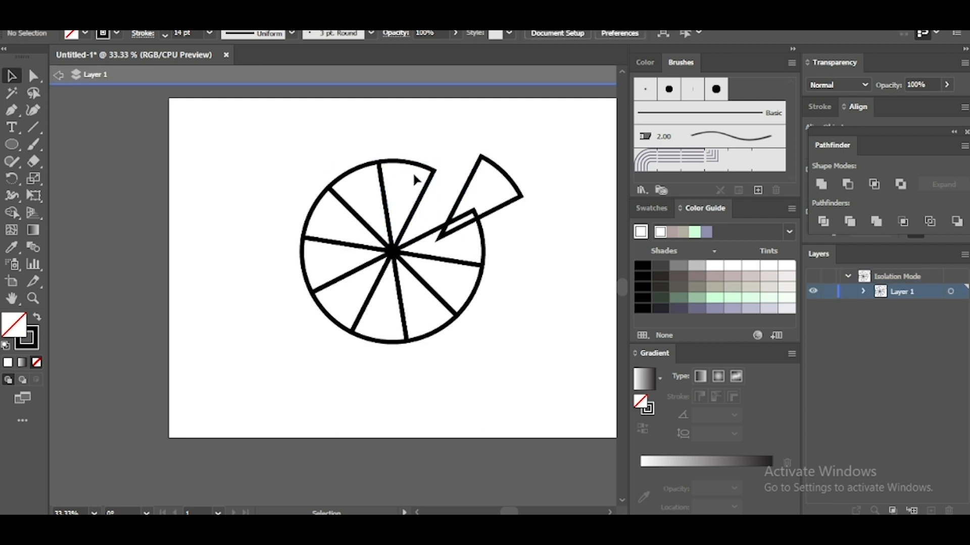
click(416, 185)
drag(419, 165, 430, 142)
key(ctrl+z)
key(ctrl+z)
key(ctrl+z)
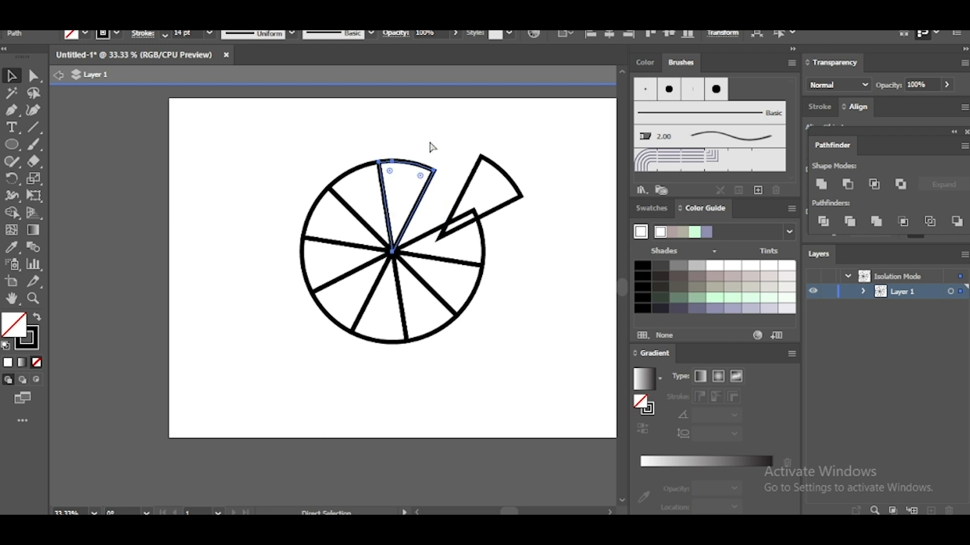
click(250, 201)
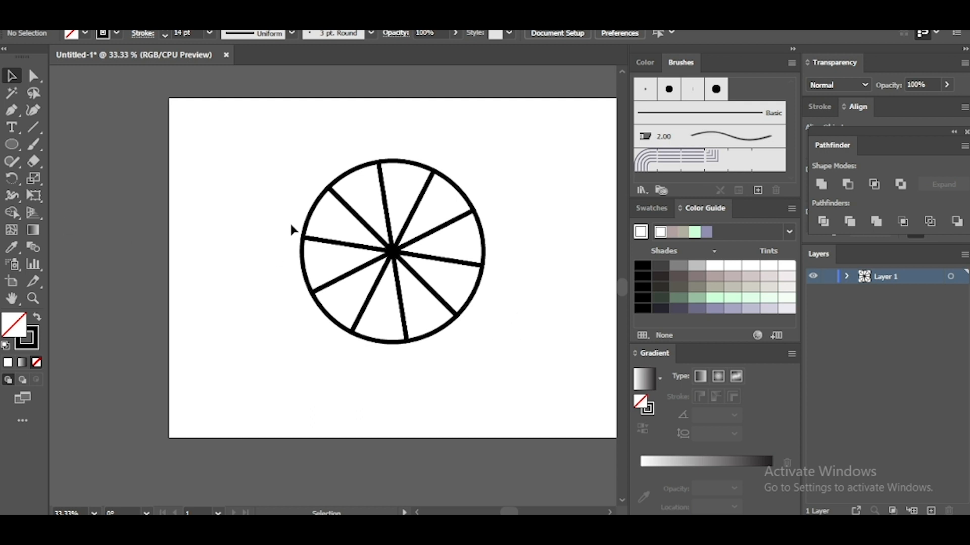
- Select the wedges' center anchor points with the Lasso tool and delete them, leaving only the outer arcs
click(32, 95)
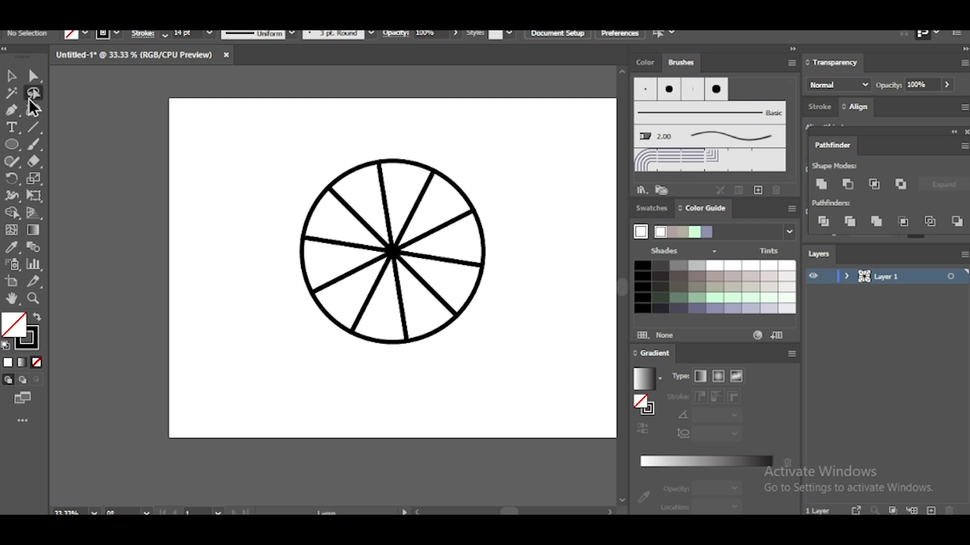
mouse_move(445, 248)
mouse_down()
mouse_move(437, 214)
mouse_move(424, 204)
mouse_move(384, 202)
mouse_move(368, 225)
mouse_move(371, 302)
mouse_move(445, 257)
mouse_up()
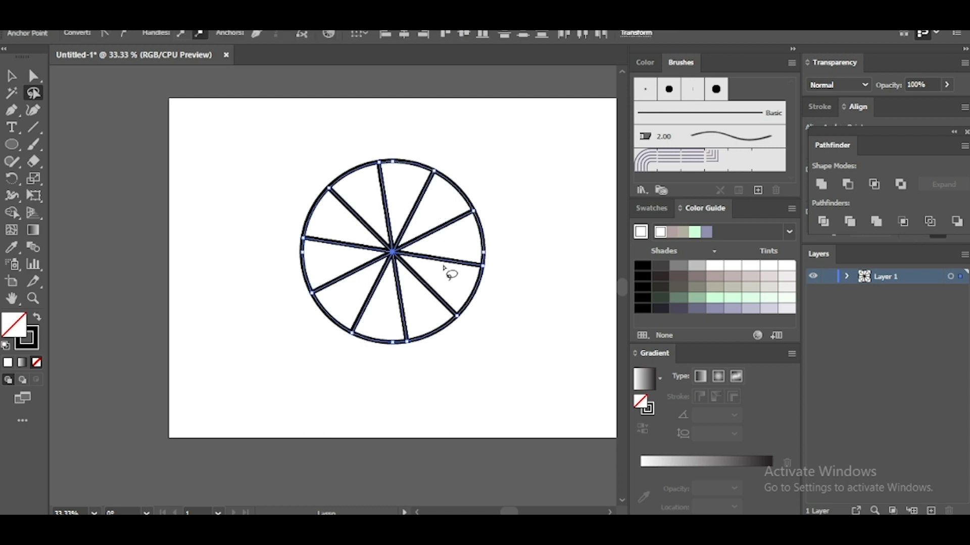
key(Delete)
click(11, 77)
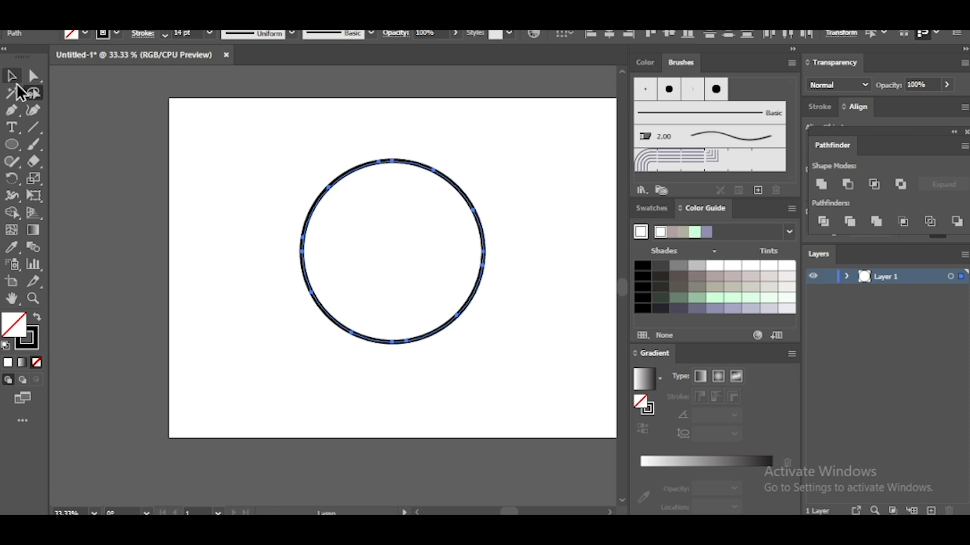
click(228, 199)
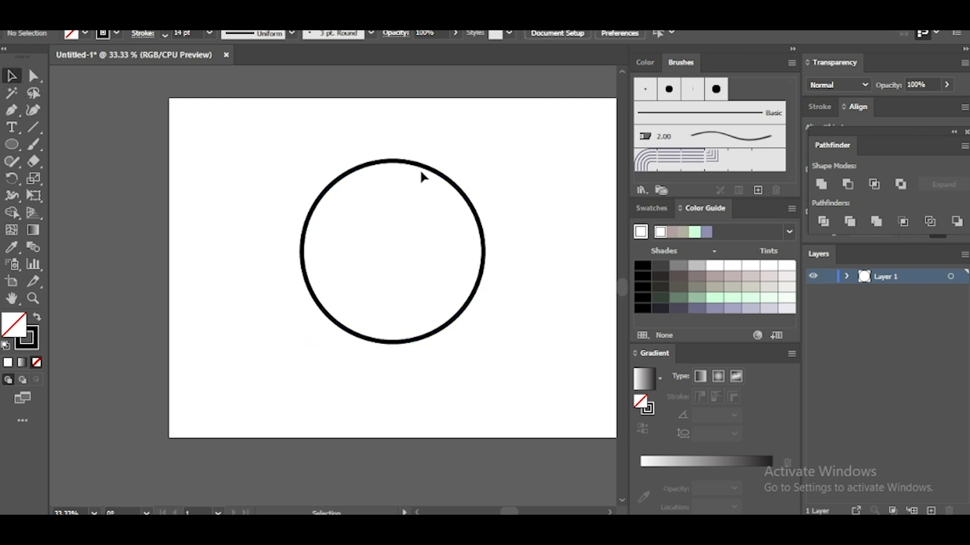
- Pull two upper arc segments off the circle to test their separation, and undo both moves
click(454, 187)
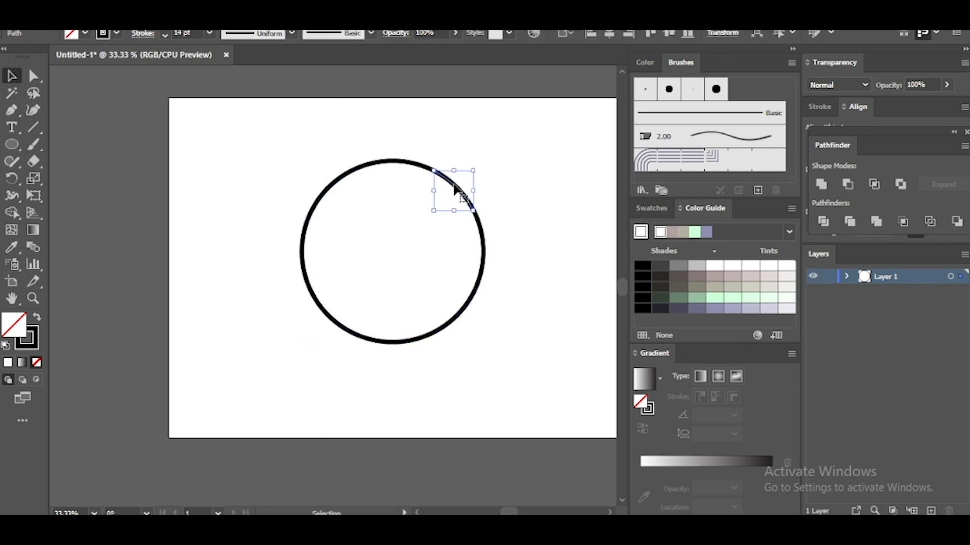
click(462, 185)
click(458, 189)
drag(439, 177, 474, 183)
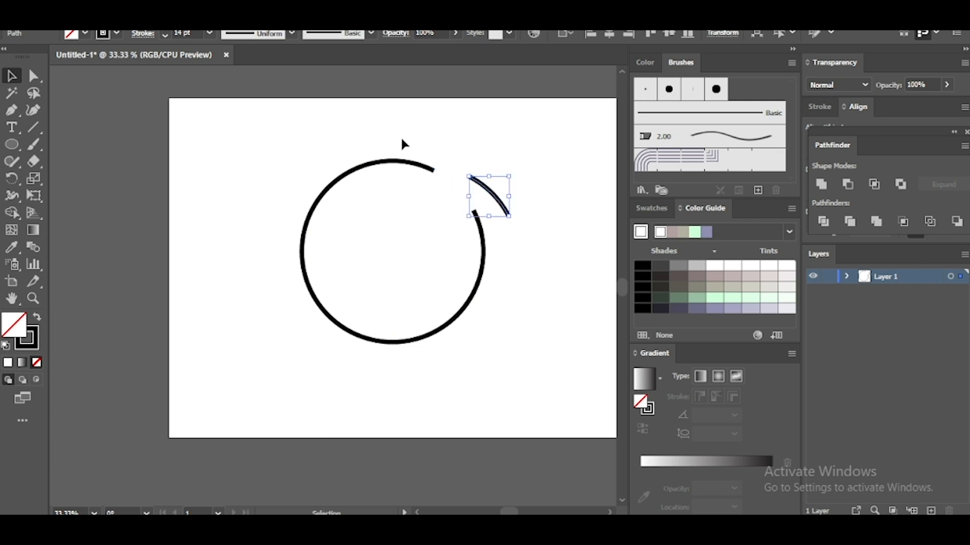
drag(424, 166, 440, 144)
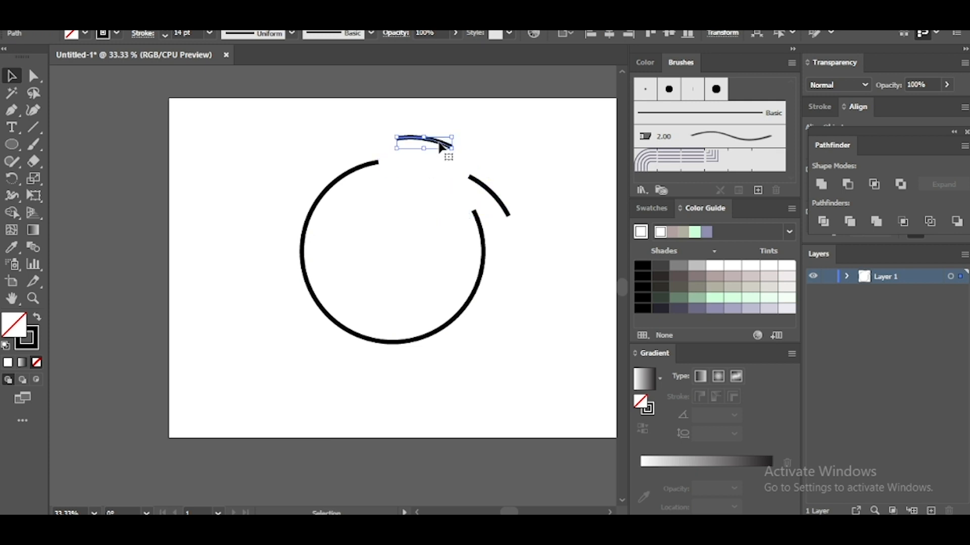
key(ctrl+z)
key(ctrl+z)
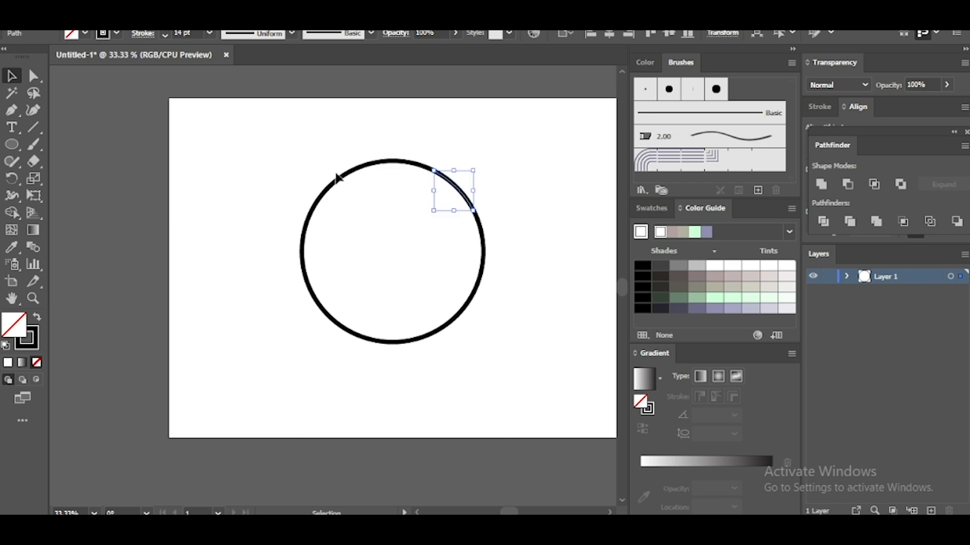
- Select all arc segments and scale the circle down to about two fifths of its size
drag(260, 137, 576, 379)
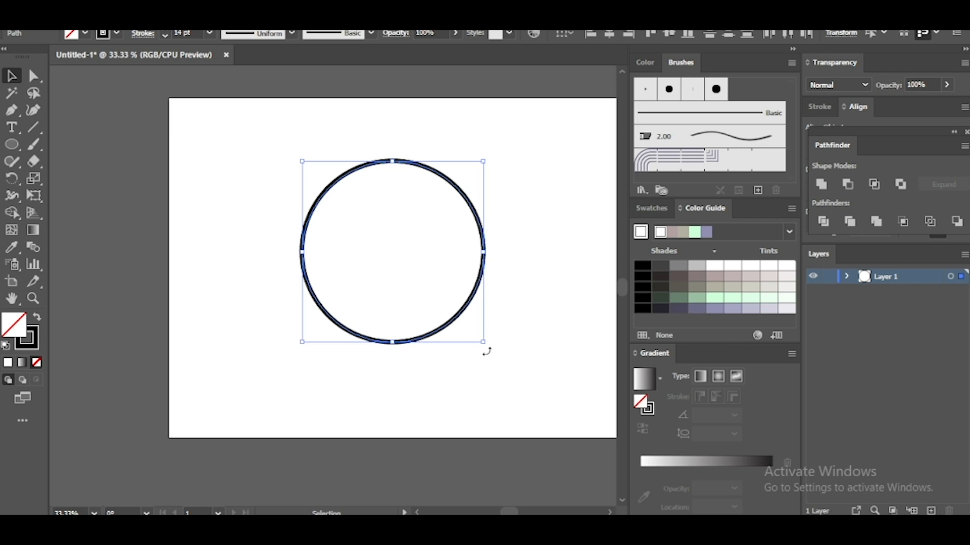
drag(483, 342, 355, 223)
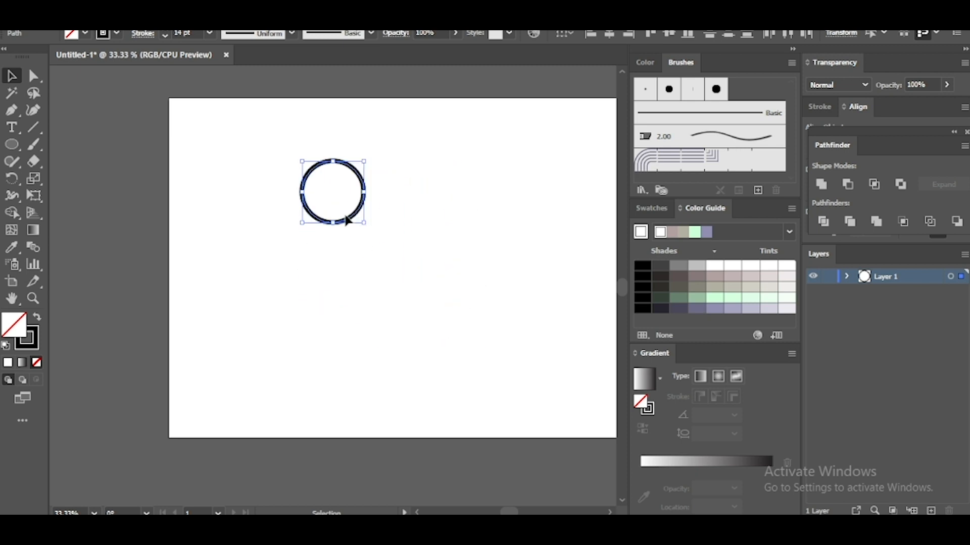
drag(302, 161, 294, 153)
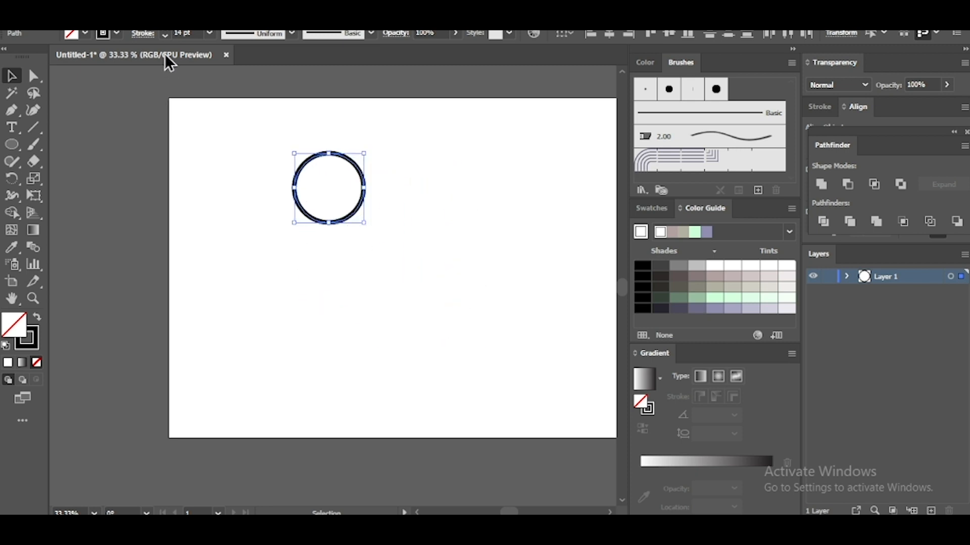
- Set the stroke cap of all arc segments to Round Cap and deselect them
click(144, 35)
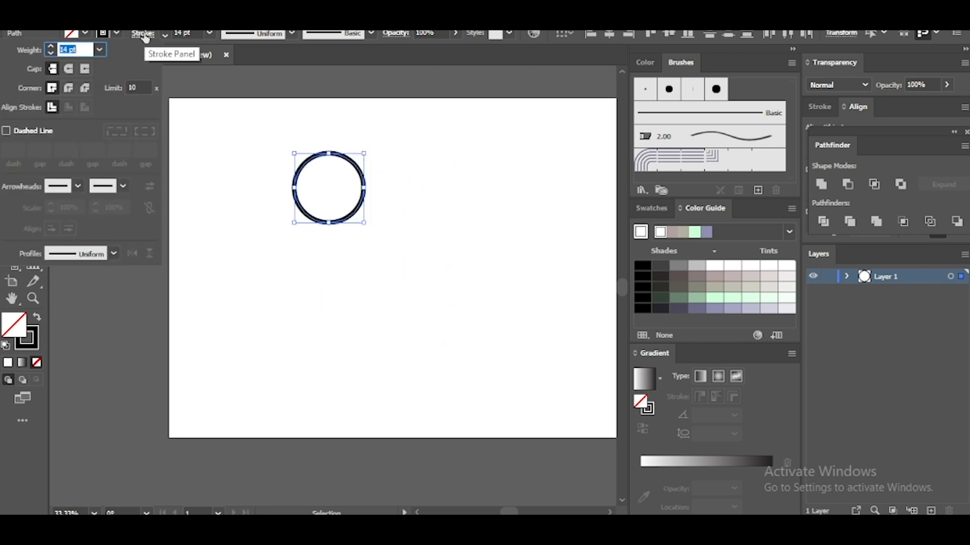
click(70, 70)
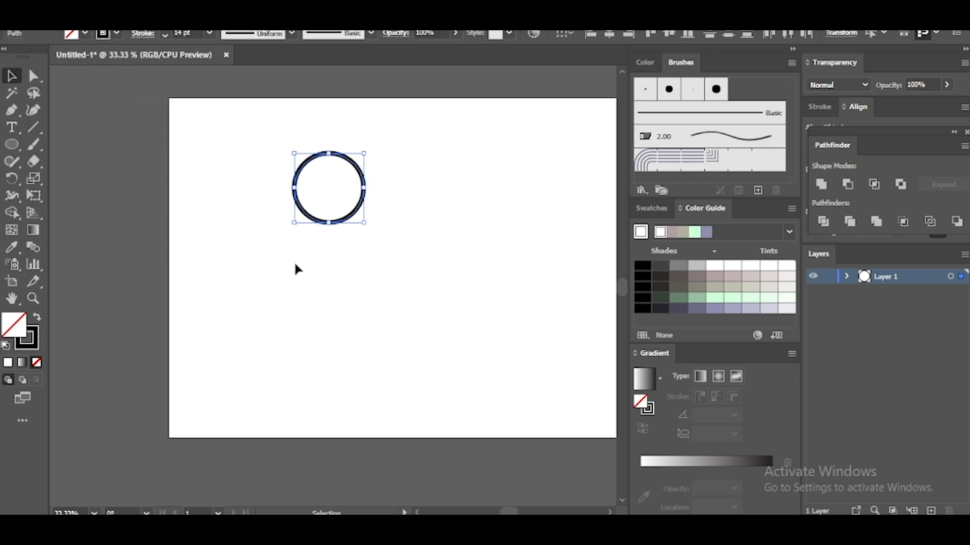
click(143, 35)
scroll(396, 277, up, 2)
drag(347, 184, 383, 301)
click(382, 303)
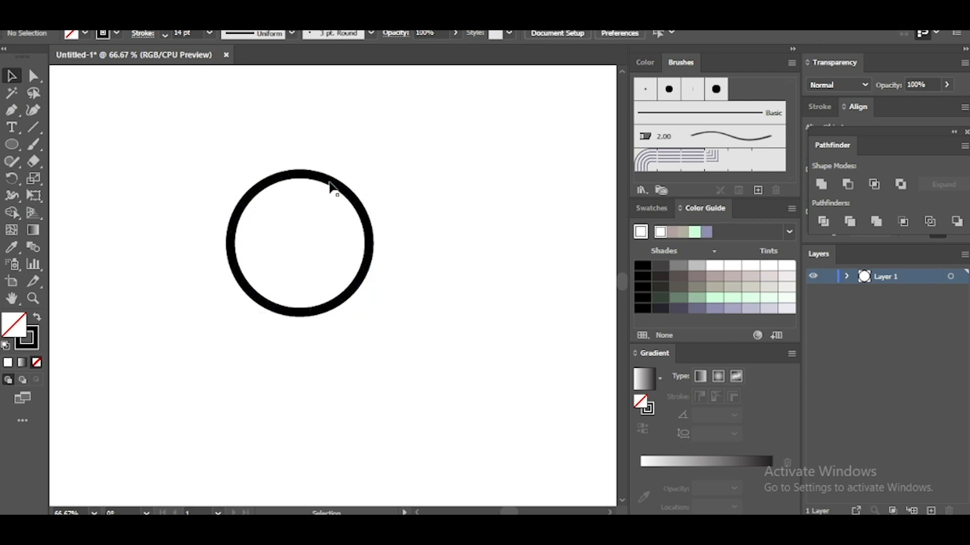
- Pull the top arc segment off the circle and rotate it to inspect its ends, and undo these changes
click(327, 183)
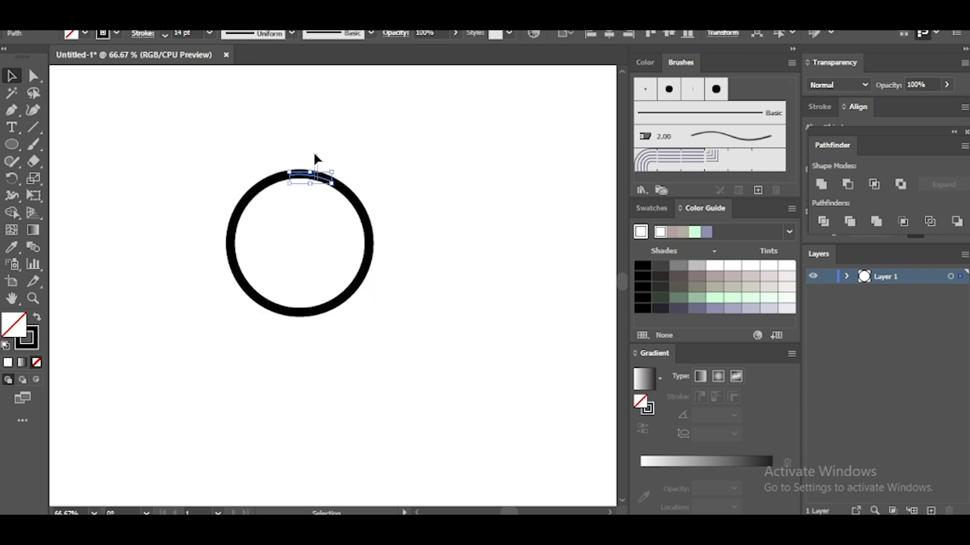
drag(304, 166, 303, 129)
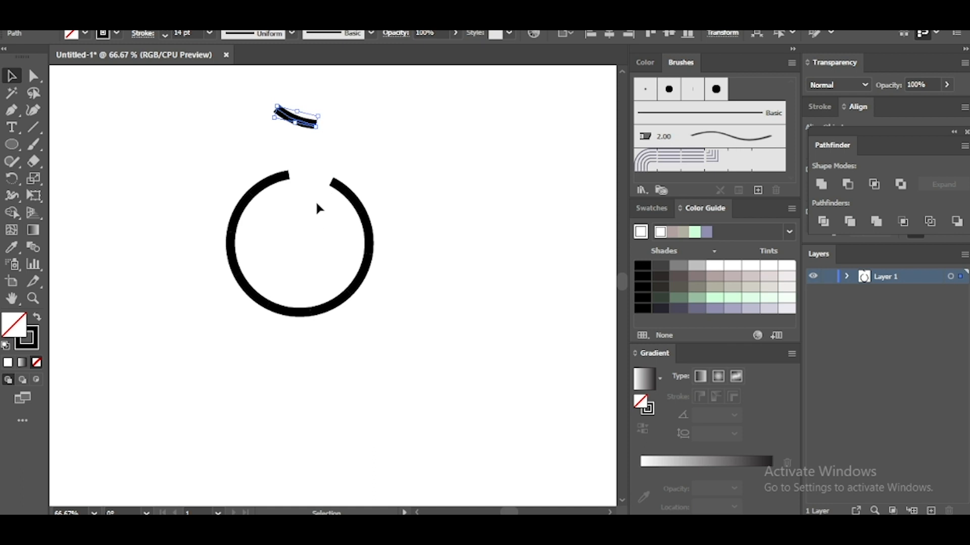
key(ctrl+z)
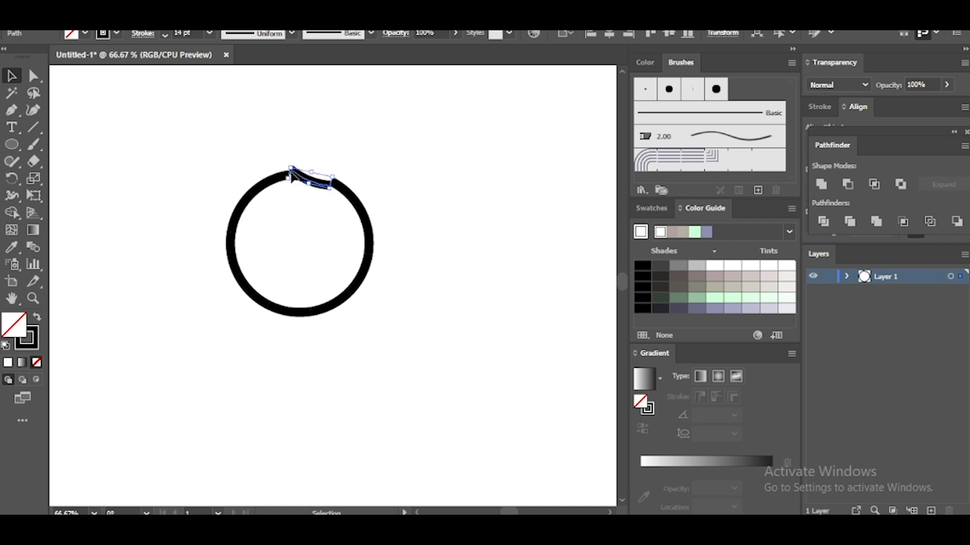
key(ctrl+z)
key(ctrl+z)
- Select all arc segments of the circle, set their stroke cap to Round Cap and deselect them
drag(169, 136, 404, 362)
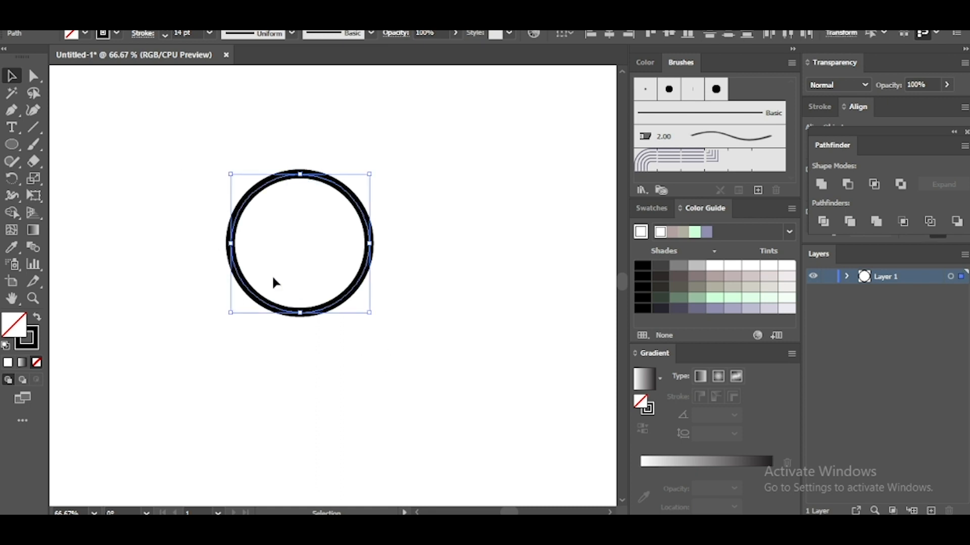
click(151, 36)
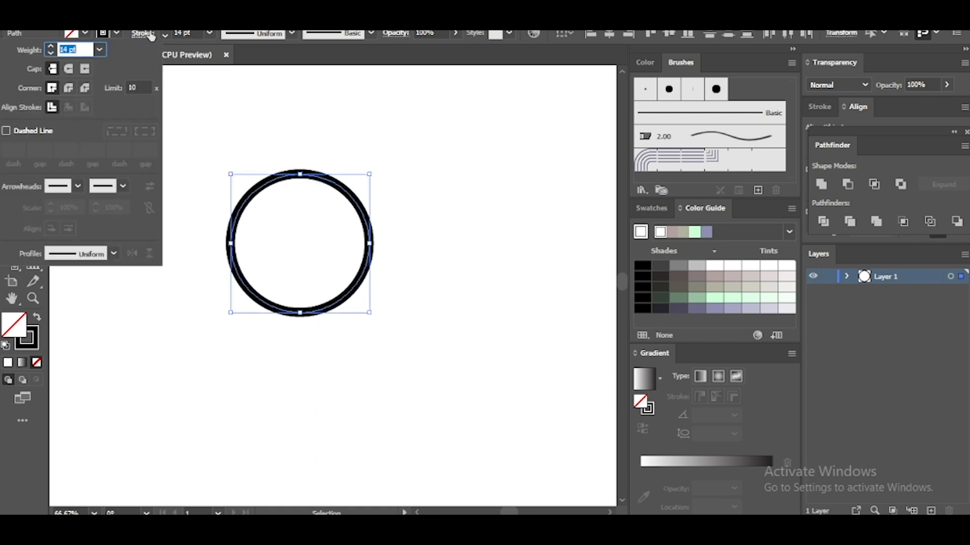
click(182, 193)
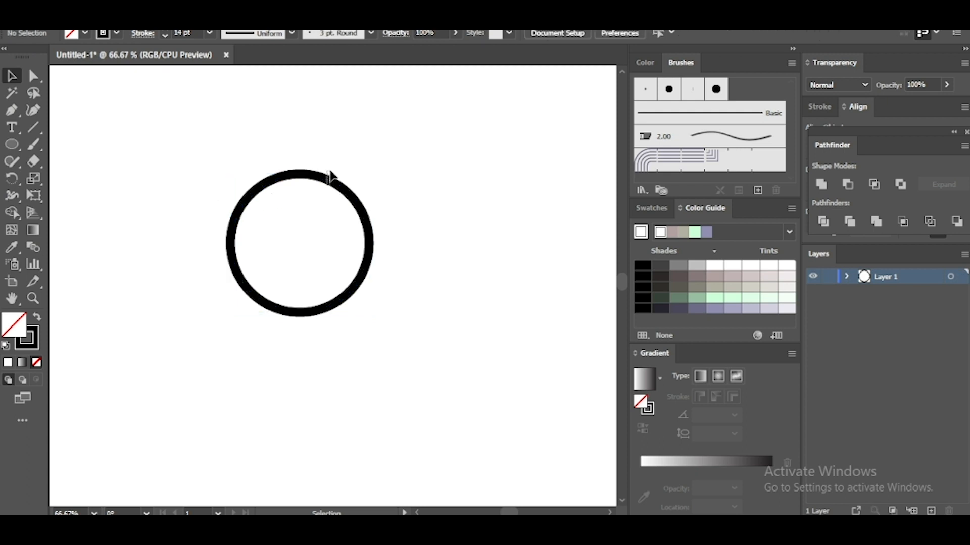
- Move the top arc segment above the circle to check its rounded ends, and undo the move
drag(318, 154, 318, 203)
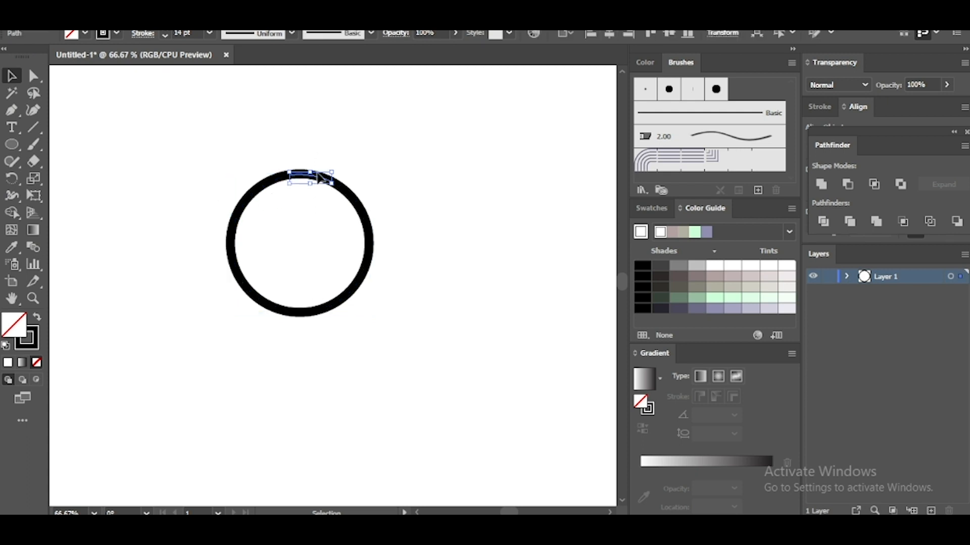
drag(324, 149, 316, 212)
drag(323, 177, 330, 146)
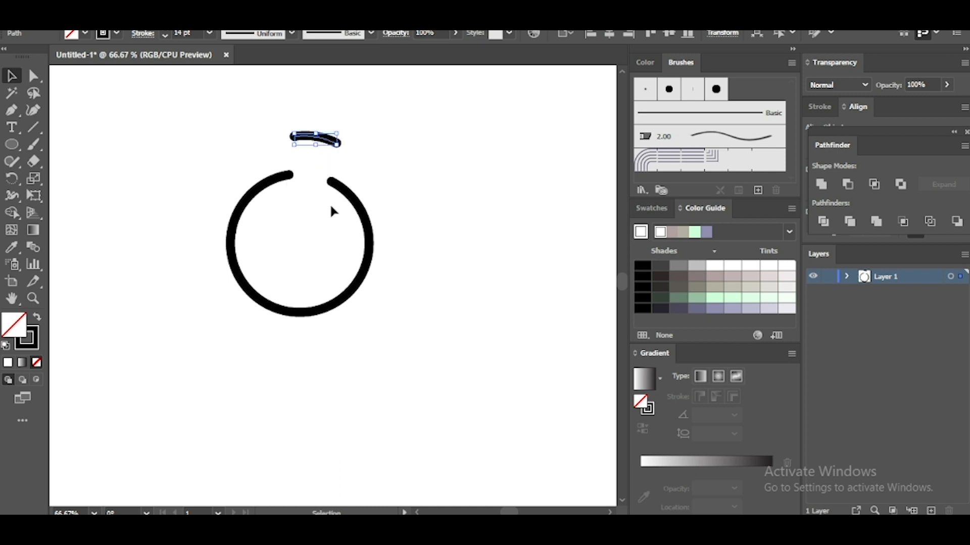
key(ctrl+z)
click(414, 248)
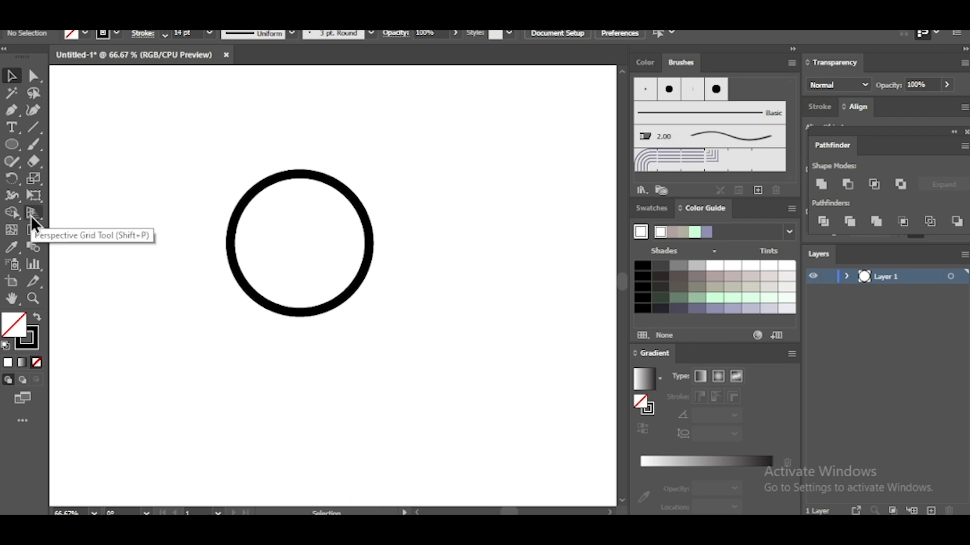
- Select all arc segments and set their stroke color to dark blue, 2600AA
drag(195, 147, 412, 332)
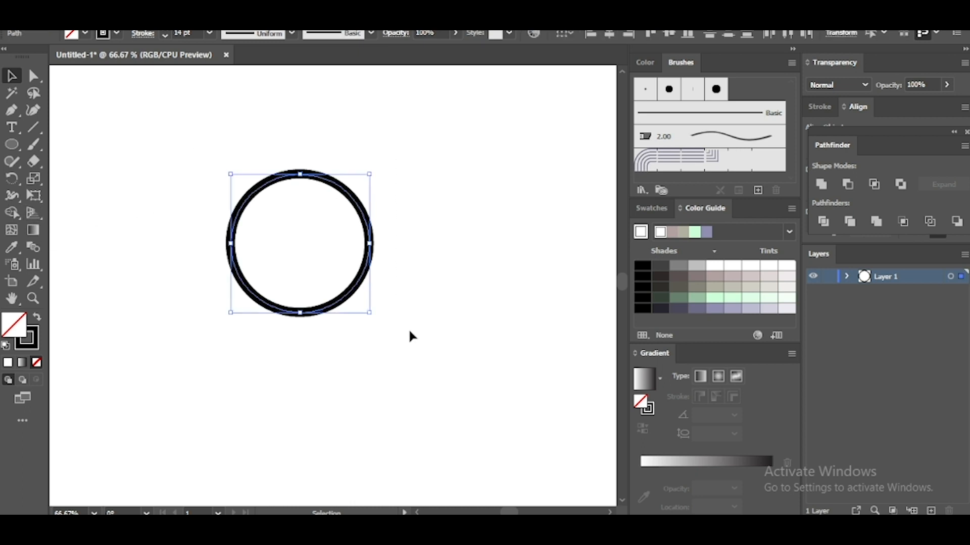
click(33, 344)
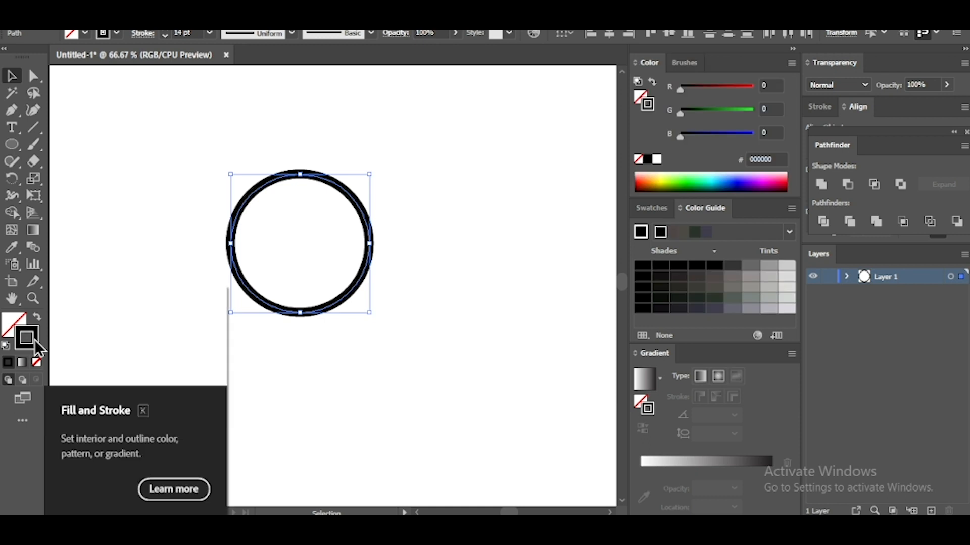
mouse_move(753, 181)
mouse_down()
mouse_move(732, 190)
mouse_move(747, 178)
mouse_up()
click(162, 210)
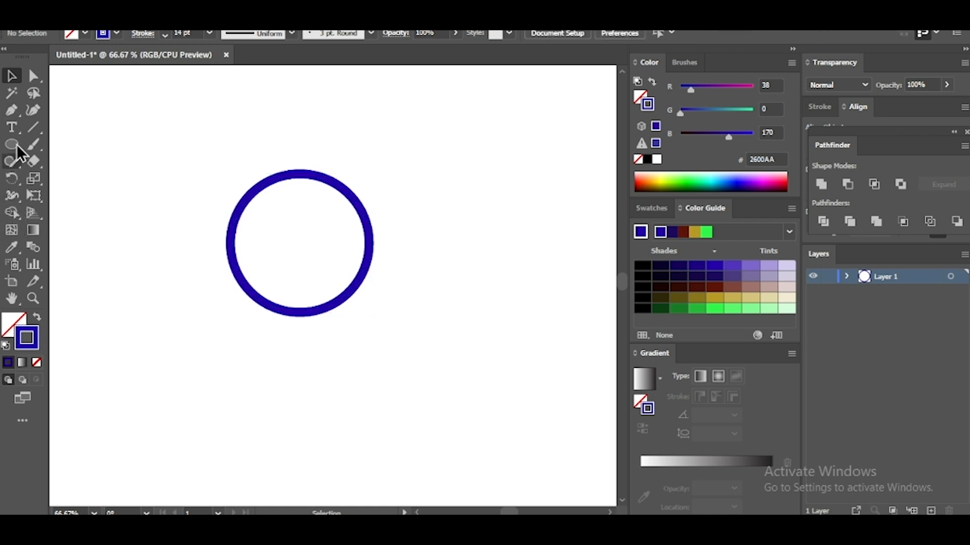
- Add the point text "100%" below the circle with the Type tool
click(14, 130)
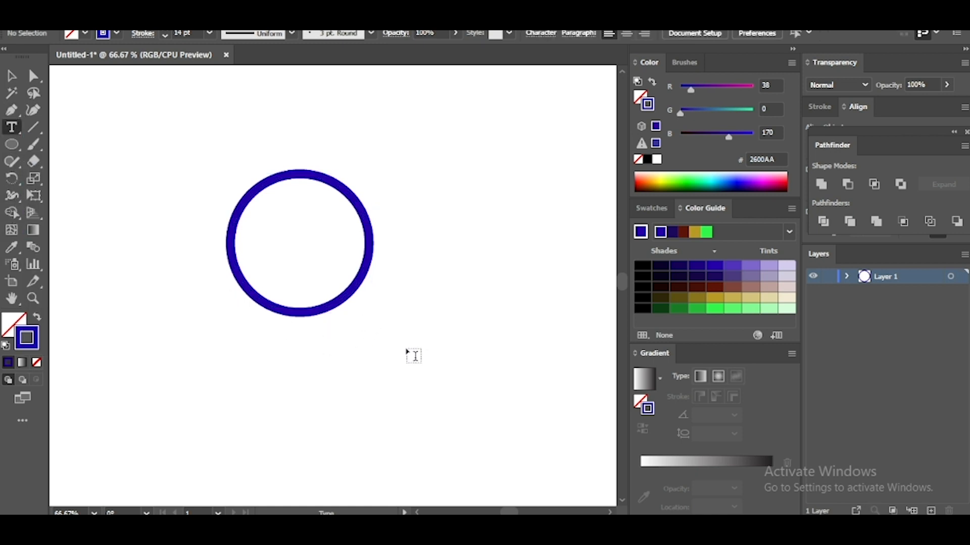
click(396, 336)
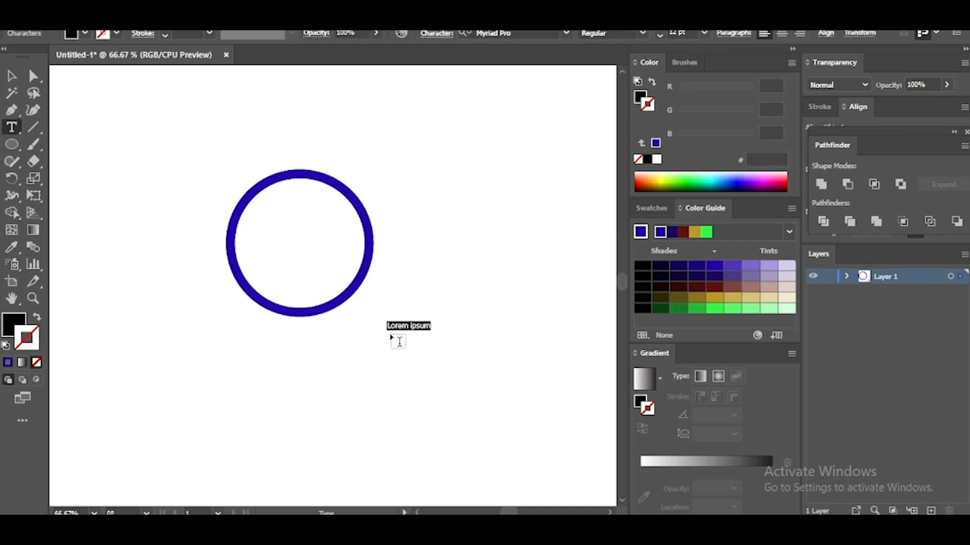
text(100)
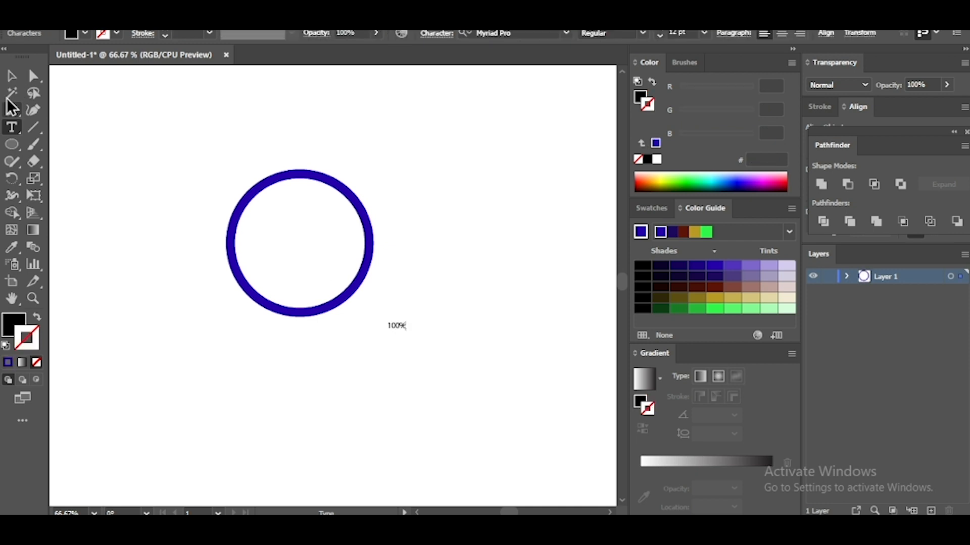
- Enlarge the "100%" text to about 58 pt and position it at the center of the circle
click(12, 75)
drag(385, 320, 316, 288)
drag(369, 313, 313, 247)
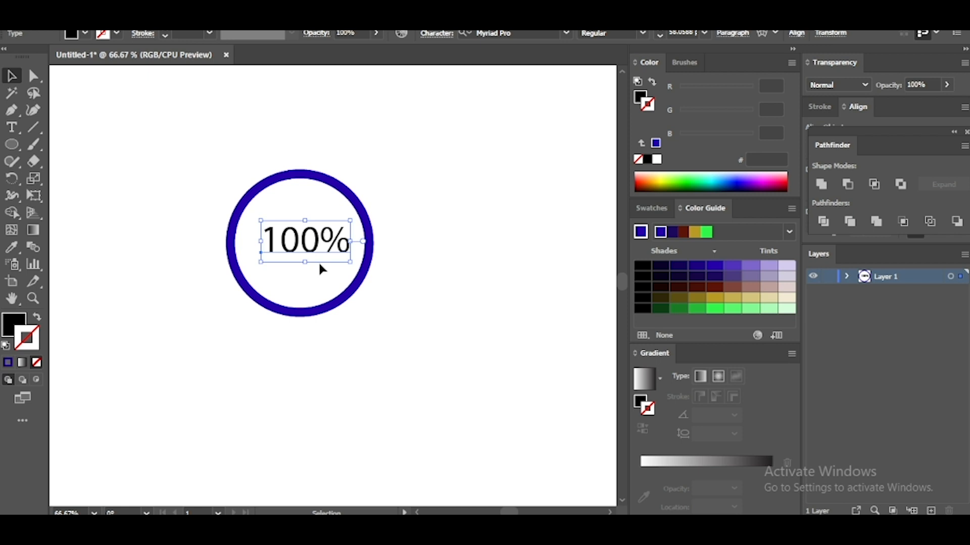
drag(309, 249, 311, 250)
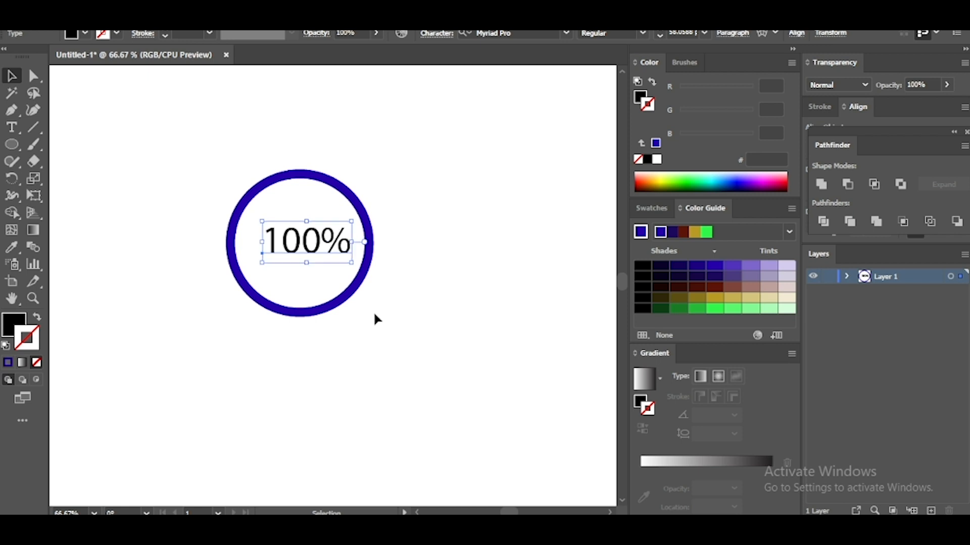
click(410, 331)
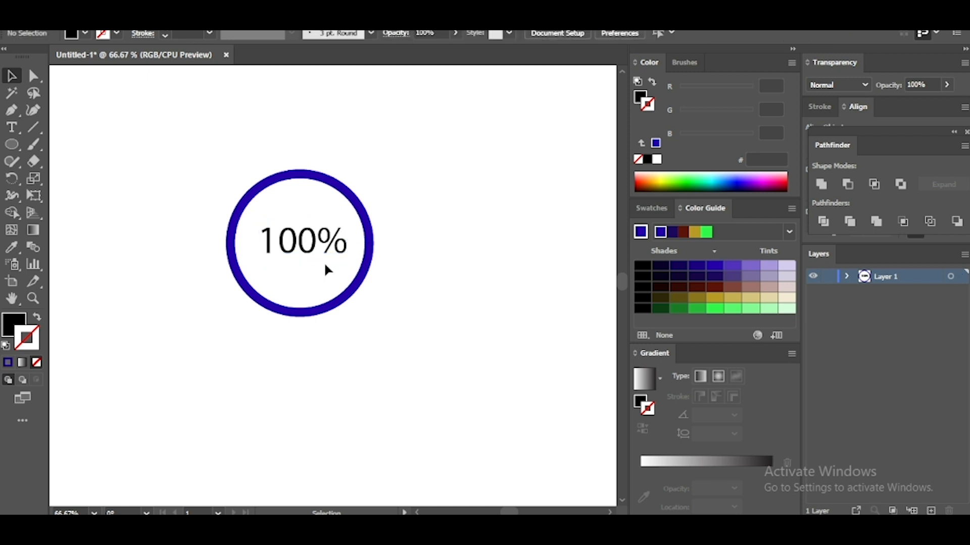
key(ctrl+z)
- Select the circle together with its "100%" text and place a copy beside it on the right
drag(138, 151, 407, 352)
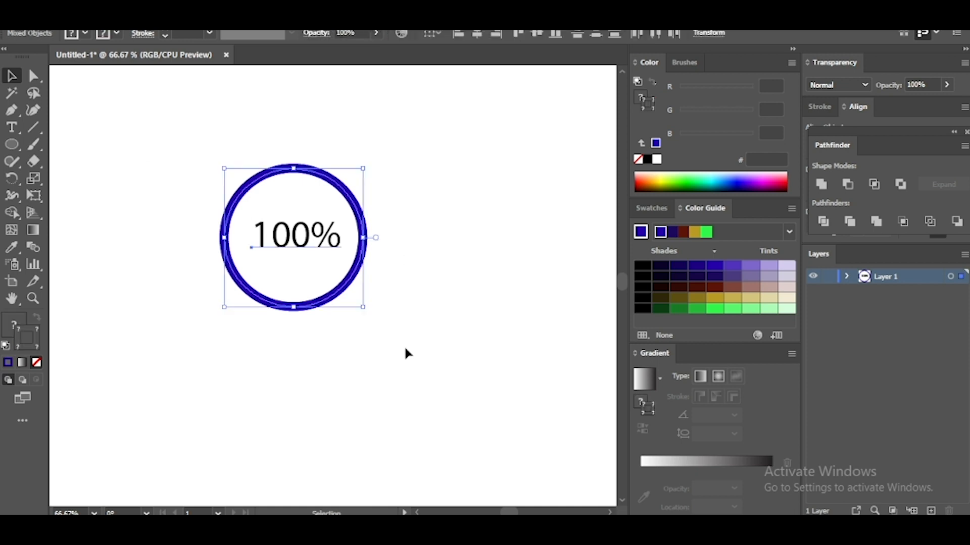
drag(142, 133, 290, 333)
drag(422, 294, 422, 302)
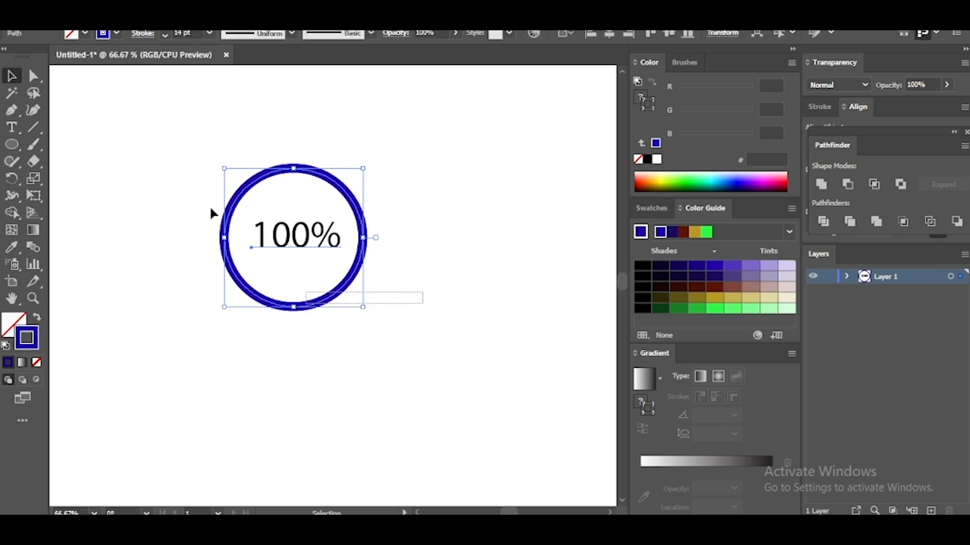
drag(136, 135, 406, 335)
drag(311, 241, 354, 249)
click(491, 334)
- Change the copied circle's text to "80%" and center it inside the circle
click(360, 241)
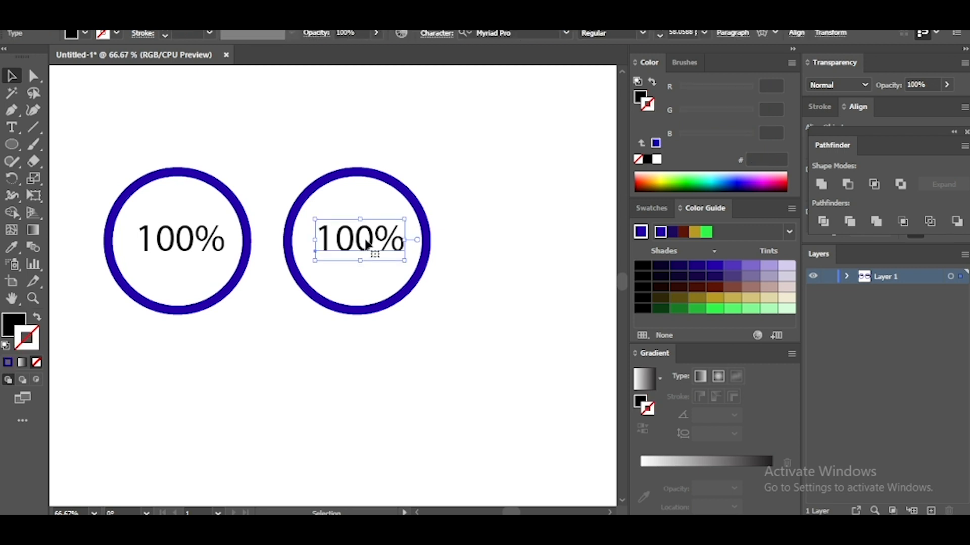
click(11, 128)
click(345, 244)
drag(351, 242, 326, 242)
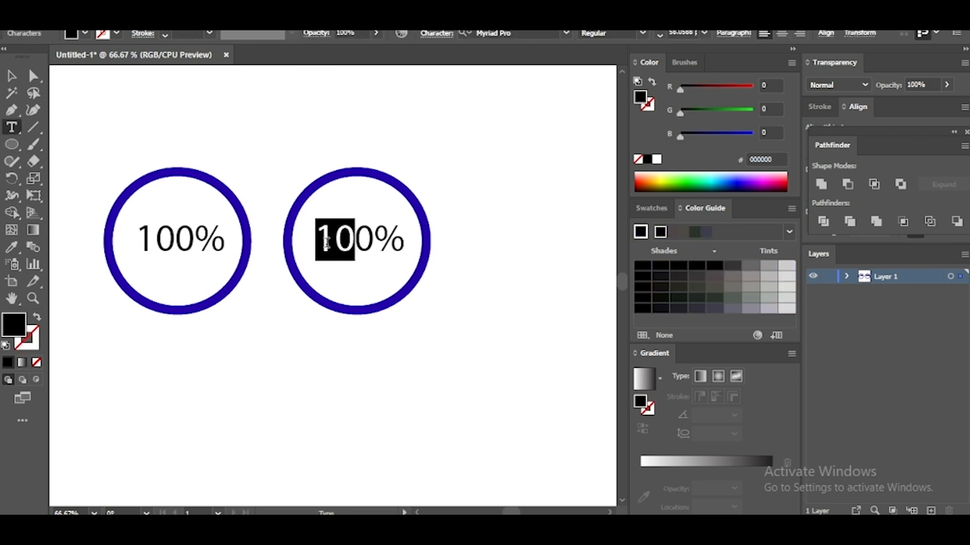
text(8)
click(12, 76)
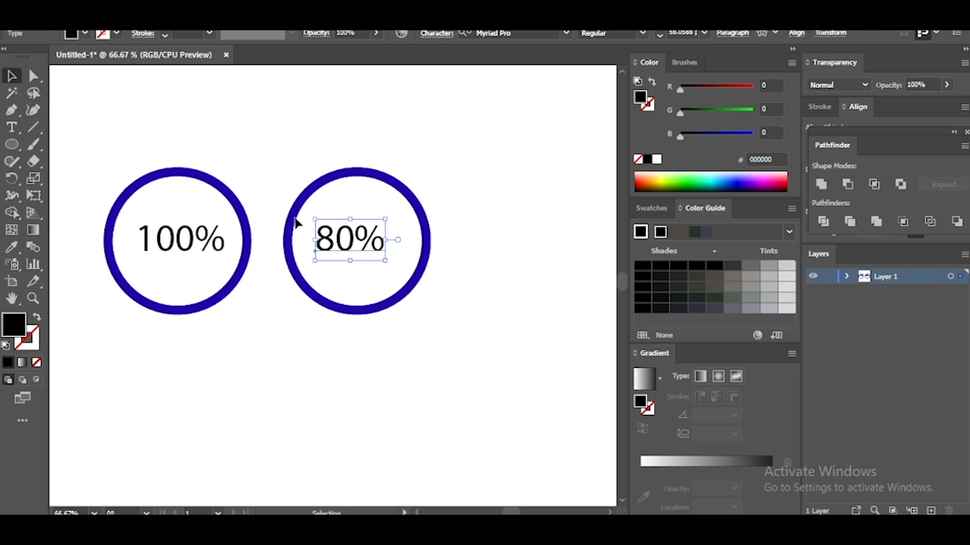
drag(357, 245, 360, 245)
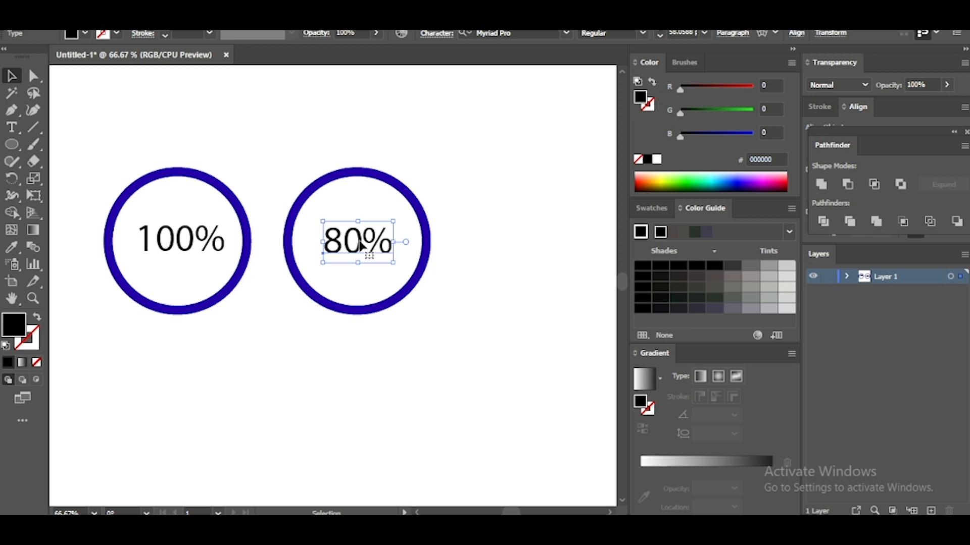
click(449, 302)
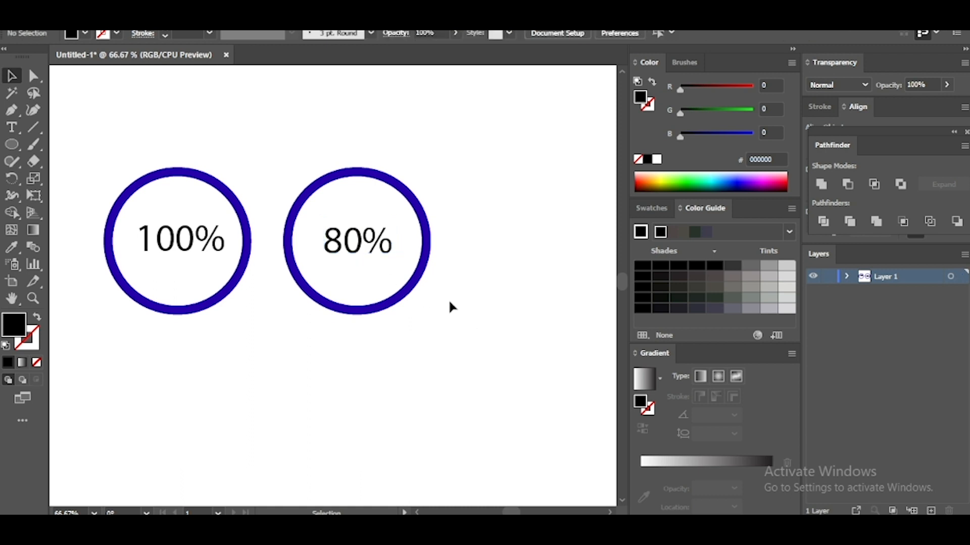
- Delete the top arc segment and the adjacent upper-right segment from the 80% circle
click(372, 178)
key(Delete)
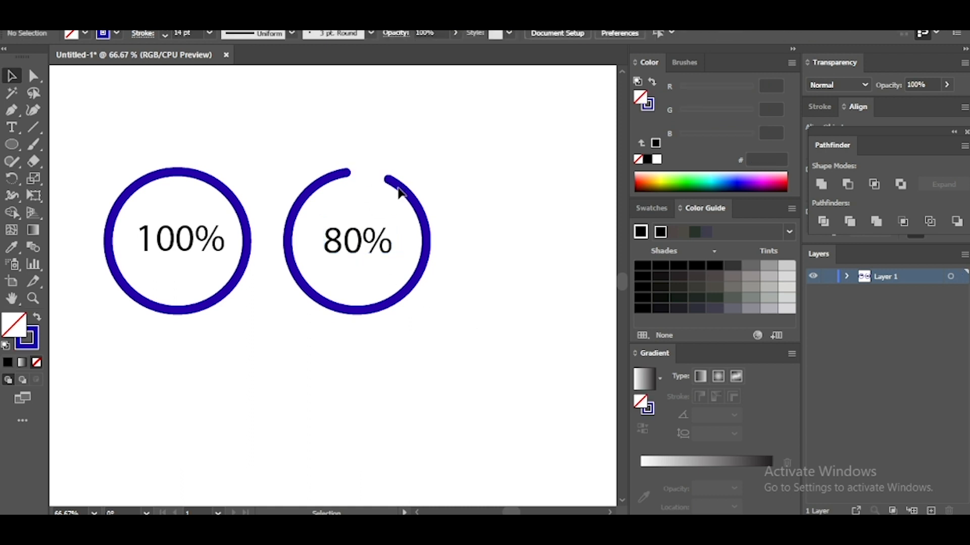
click(396, 193)
key(Delete)
- Select the 80% ring with its text and place a copy to its right
drag(465, 309, 355, 305)
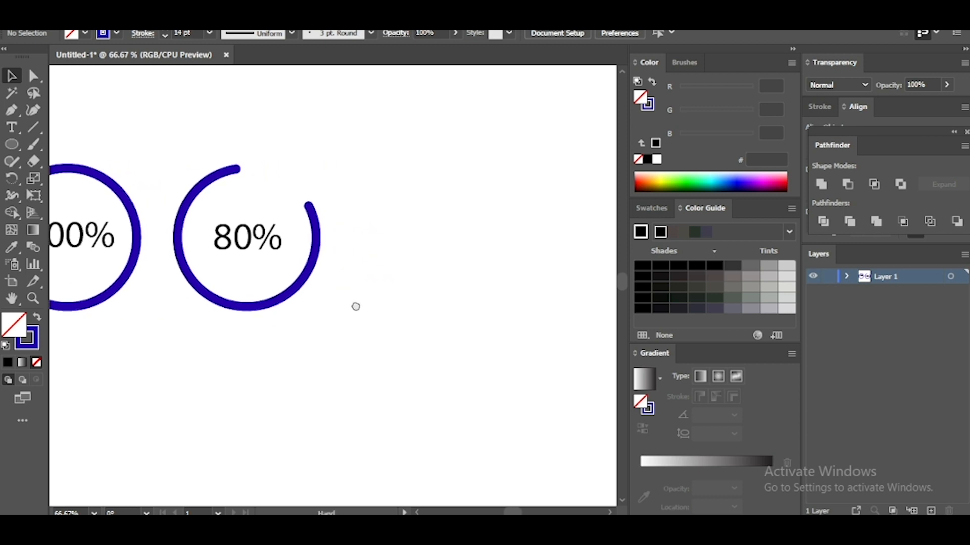
drag(211, 171, 323, 348)
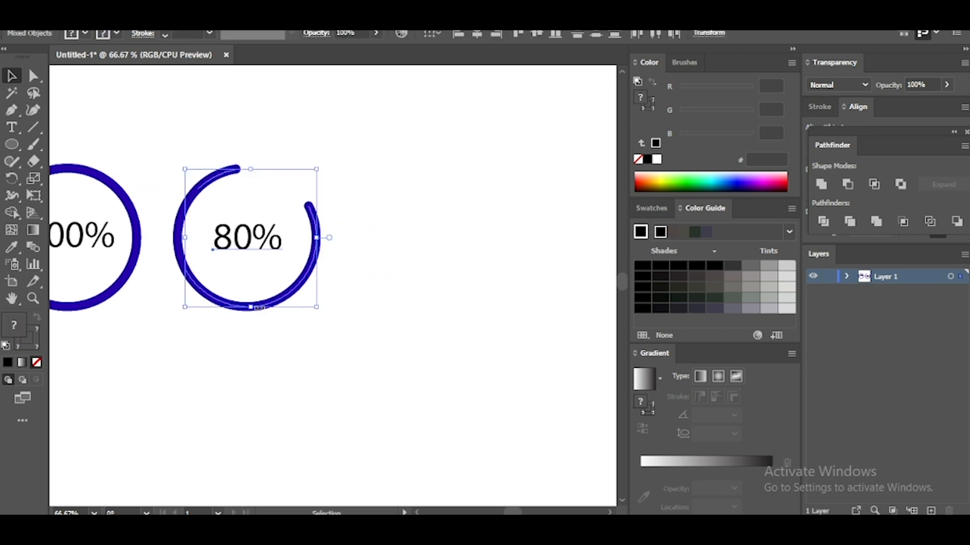
drag(261, 311, 445, 318)
click(477, 334)
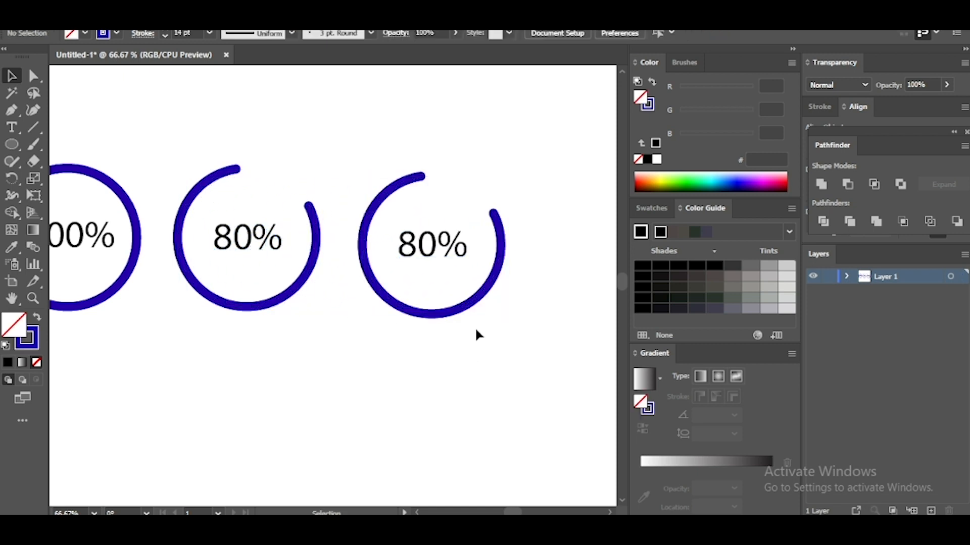
- Change the text in the third ring to "50%" and deselect it
click(430, 253)
click(13, 139)
click(11, 128)
drag(399, 243, 417, 243)
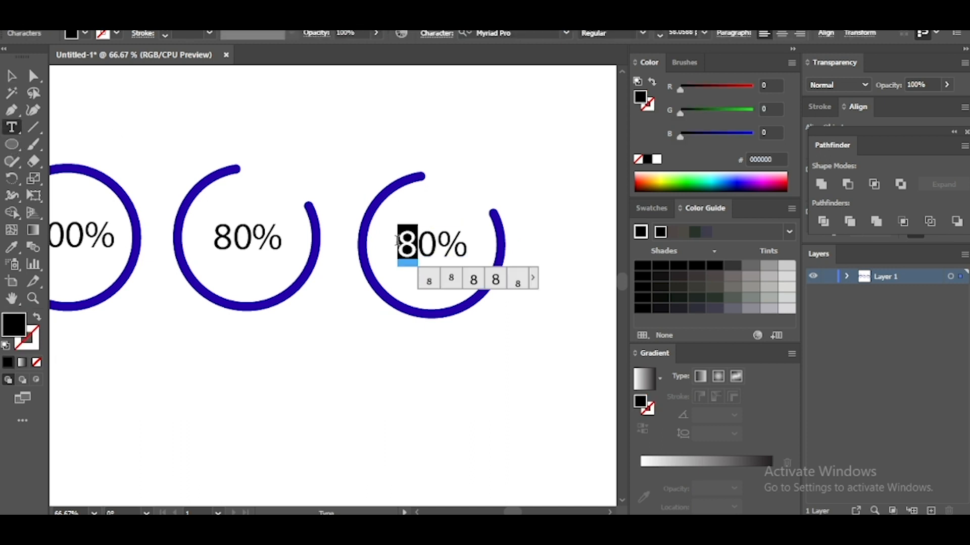
text(5)
key(ctrl+shift+a)
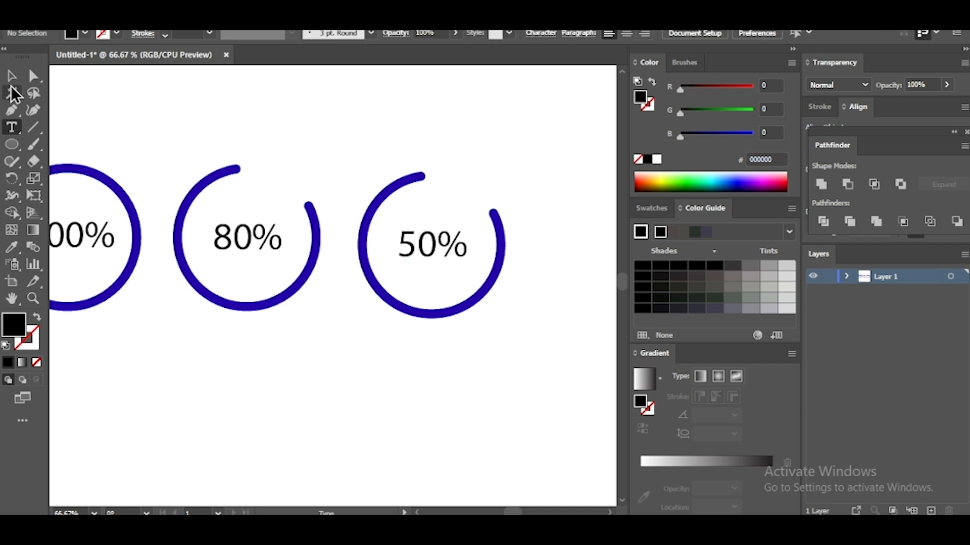
- Delete the three remaining arc segments on the right side of the 50% ring, leaving only its left half
click(11, 75)
drag(535, 216, 498, 265)
drag(507, 298, 458, 319)
click(463, 323)
- Select the 100% circle with its text and place a copy below the row of rings
alt+scroll(368, 323, down, 3)
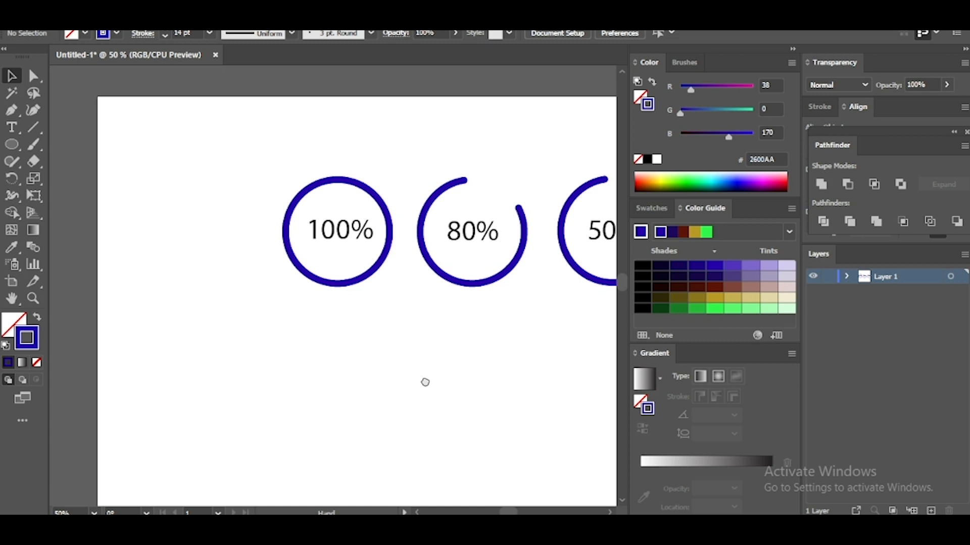
drag(426, 381, 384, 373)
drag(153, 185, 347, 301)
drag(177, 135, 367, 318)
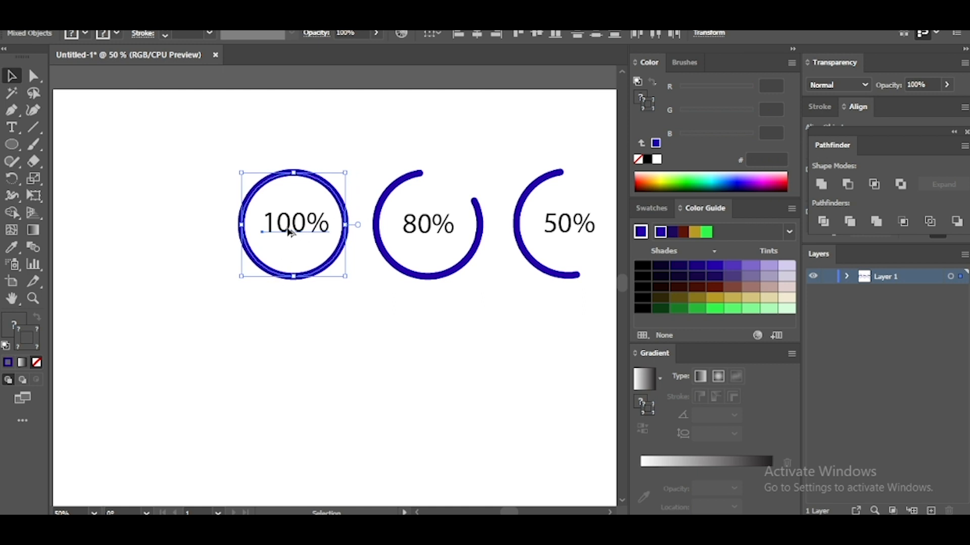
drag(288, 234, 300, 383)
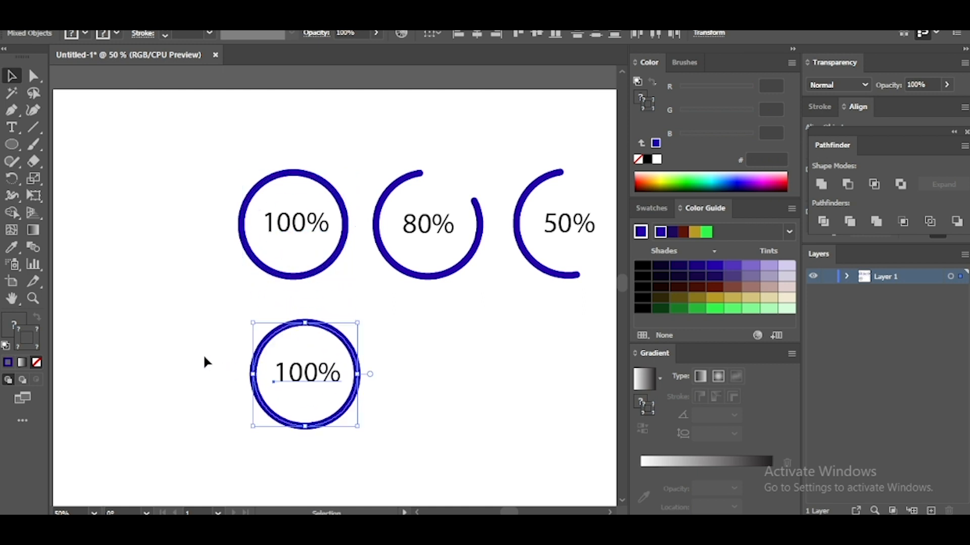
click(201, 363)
drag(262, 413, 243, 335)
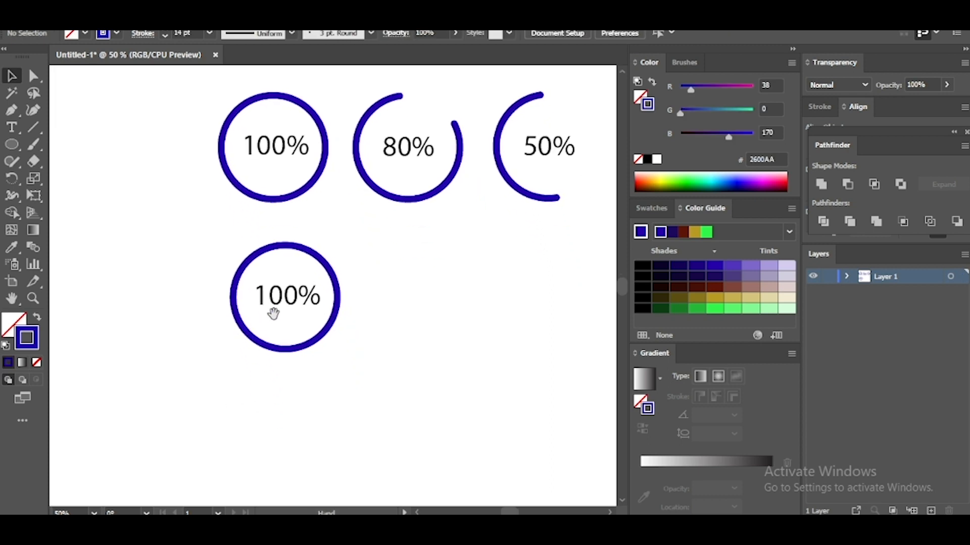
- Move the 100% text out of the lower circle and place a copy of the empty circle to the circle's right
drag(291, 300, 138, 228)
drag(434, 428, 219, 258)
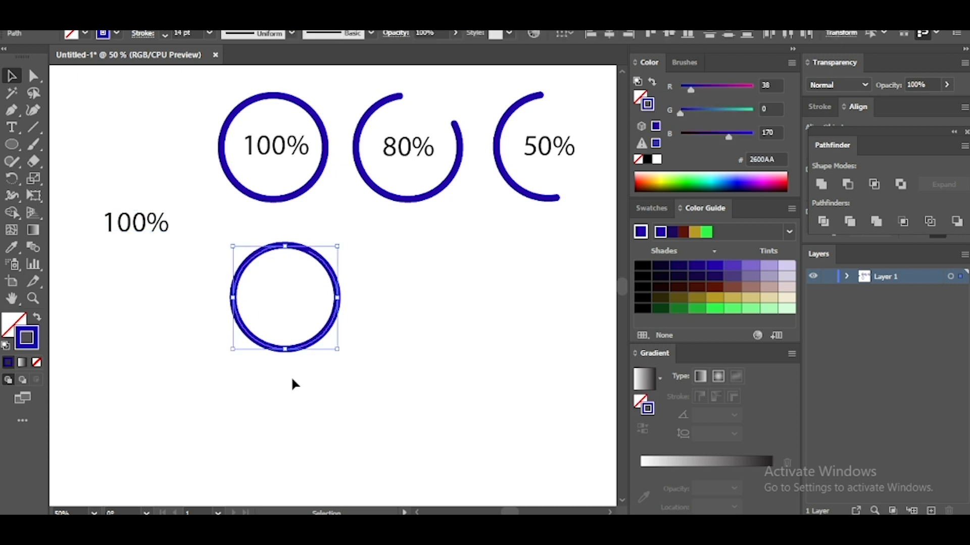
drag(297, 348, 389, 356)
drag(415, 438, 194, 232)
drag(316, 357, 469, 367)
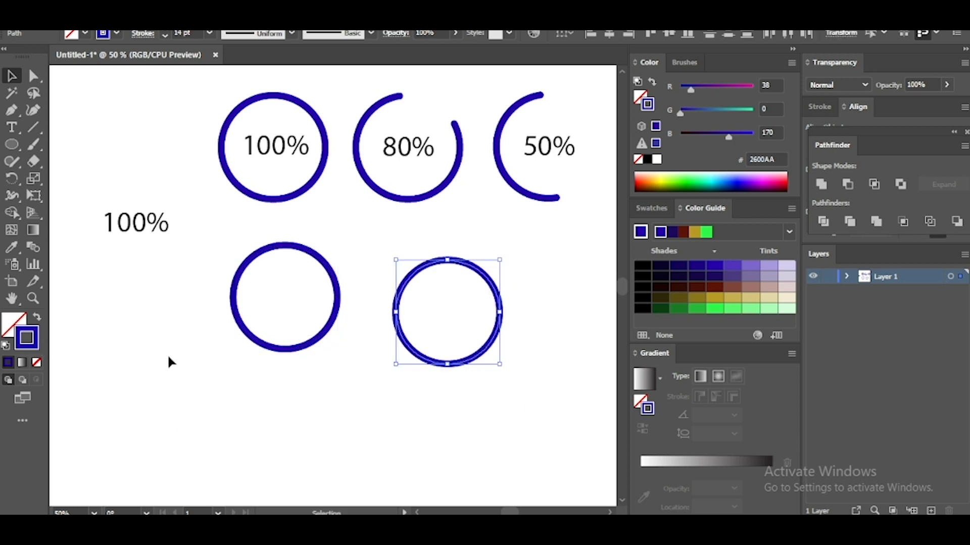
- Change the stroke colour of the copied circle to red CC0016
drag(745, 174, 753, 175)
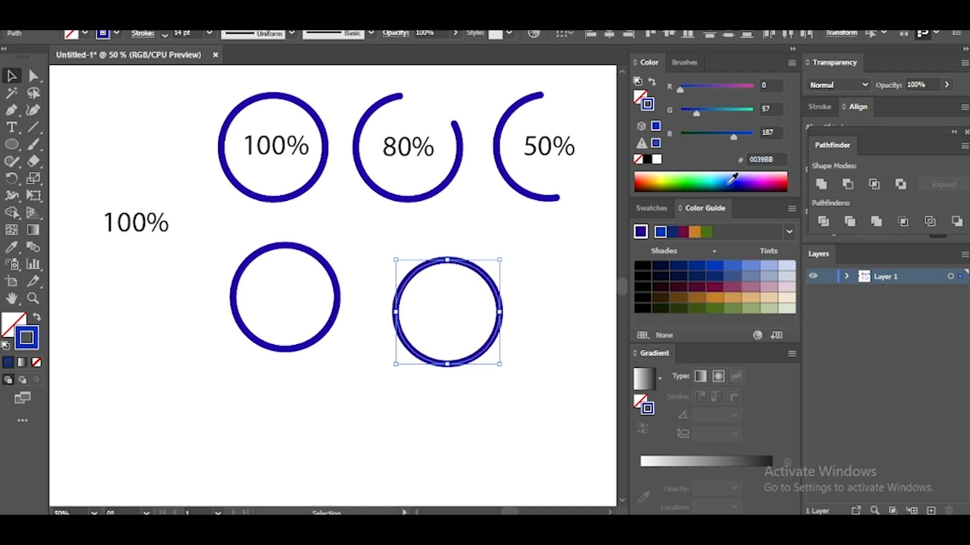
click(762, 181)
click(744, 111)
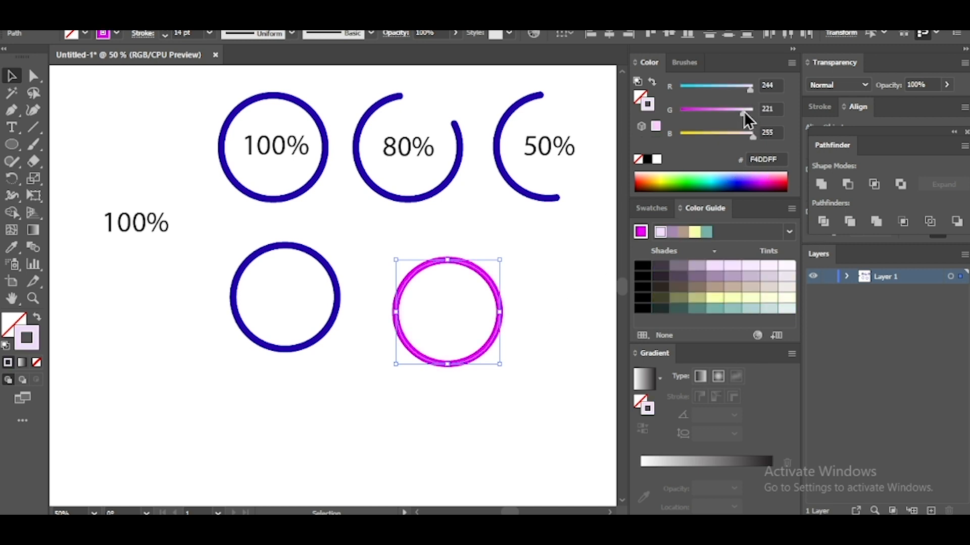
drag(744, 91, 717, 92)
click(783, 184)
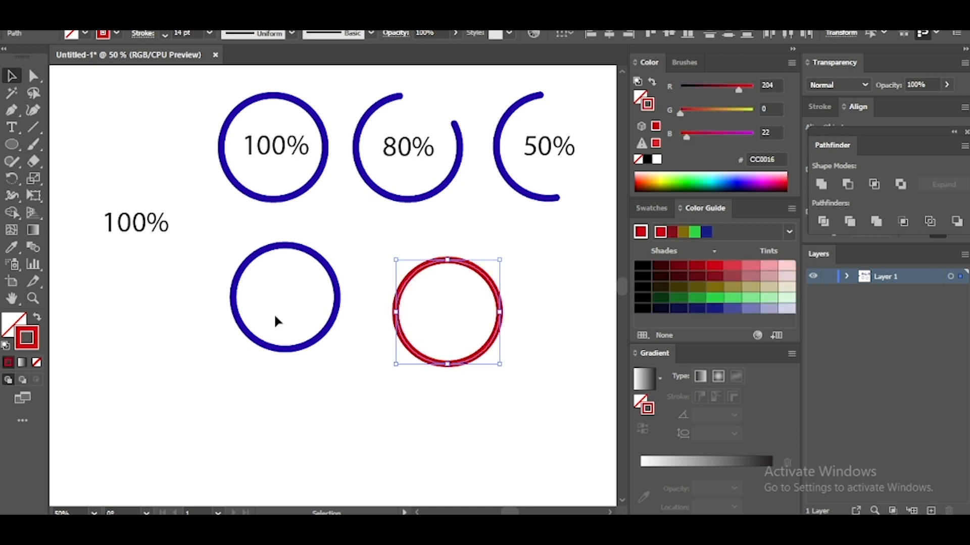
- Group all the arc segments of the red circle
click(523, 385)
drag(542, 417, 392, 265)
drag(535, 419, 378, 255)
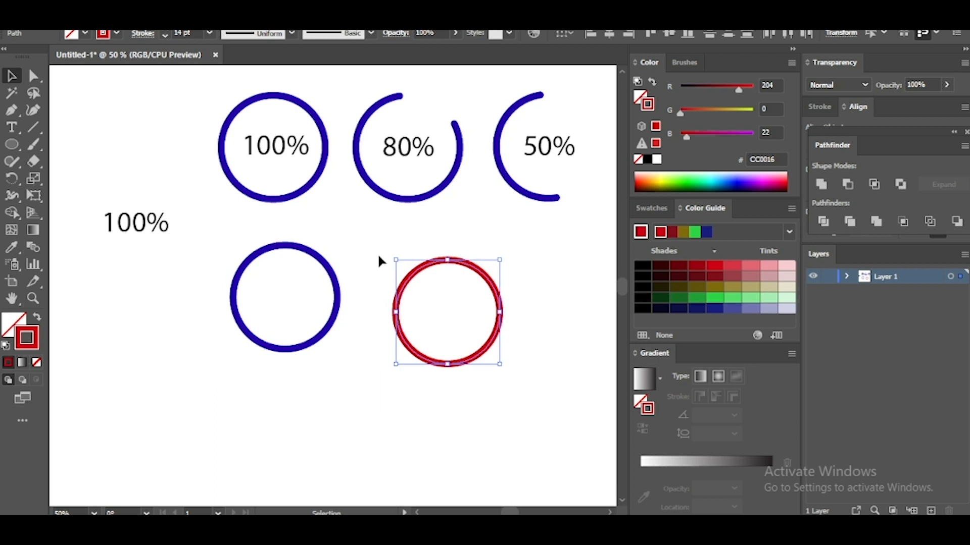
right_click(402, 292)
click(427, 311)
click(328, 334)
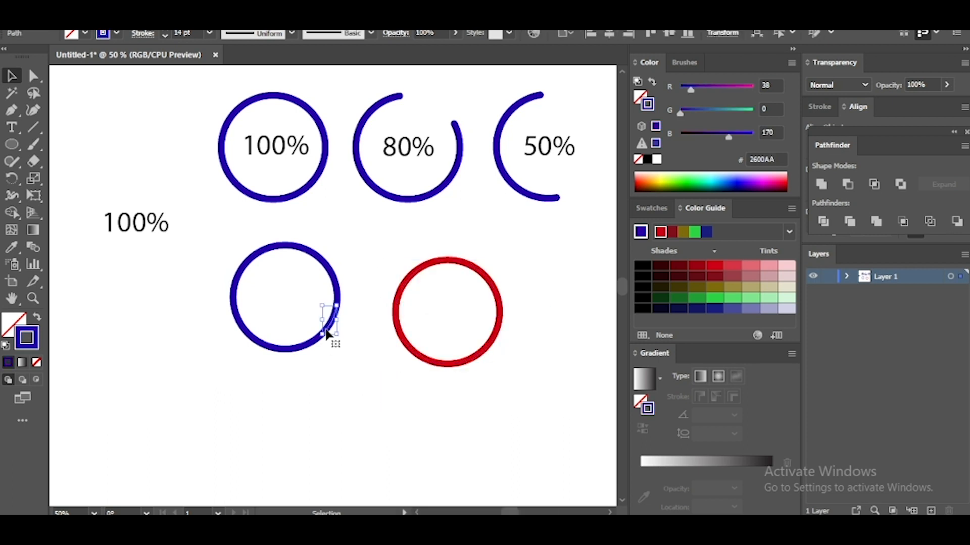
click(337, 367)
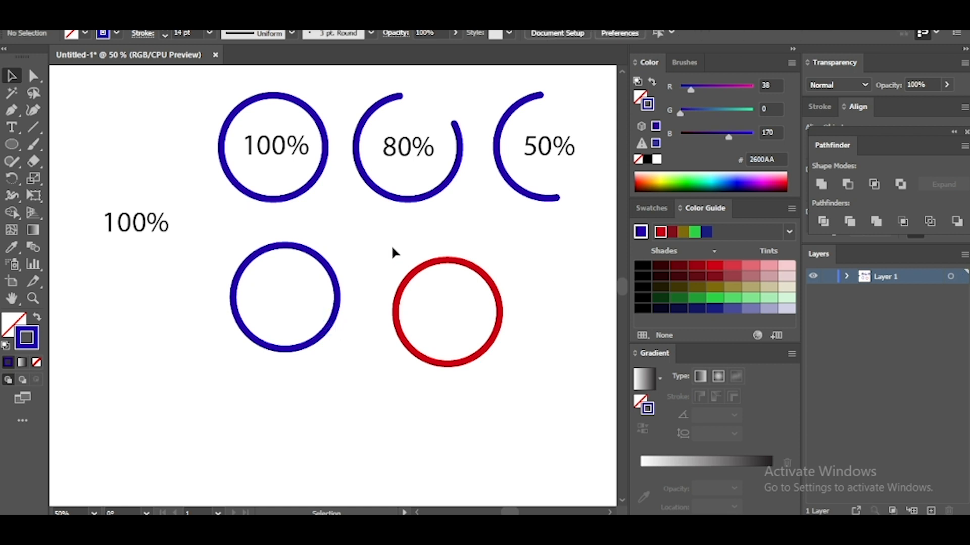
- Apply Offset Path to the red circle with a 2 px offset, Miter joins and a miter limit of 4
drag(389, 234, 497, 413)
click(153, 7)
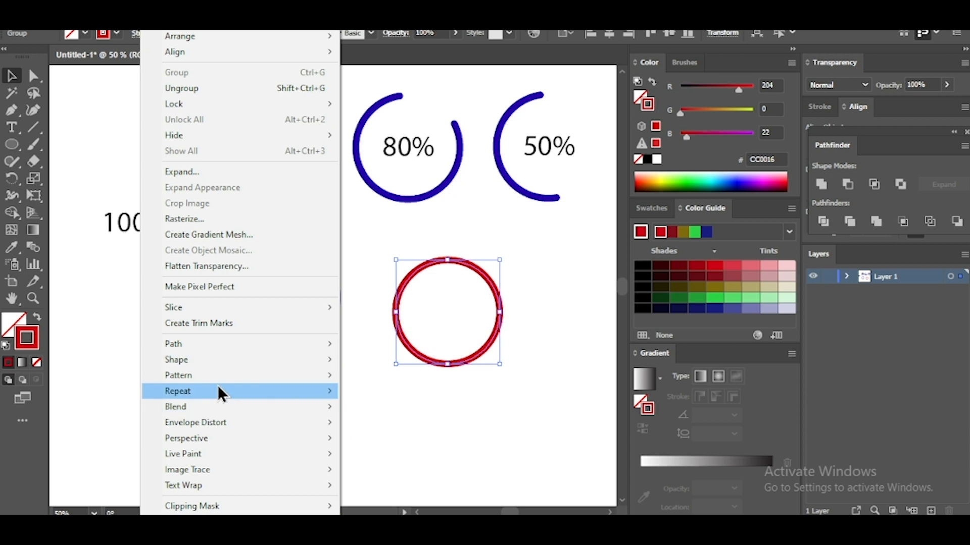
mouse_move(199, 349)
click(398, 396)
drag(485, 216, 588, 255)
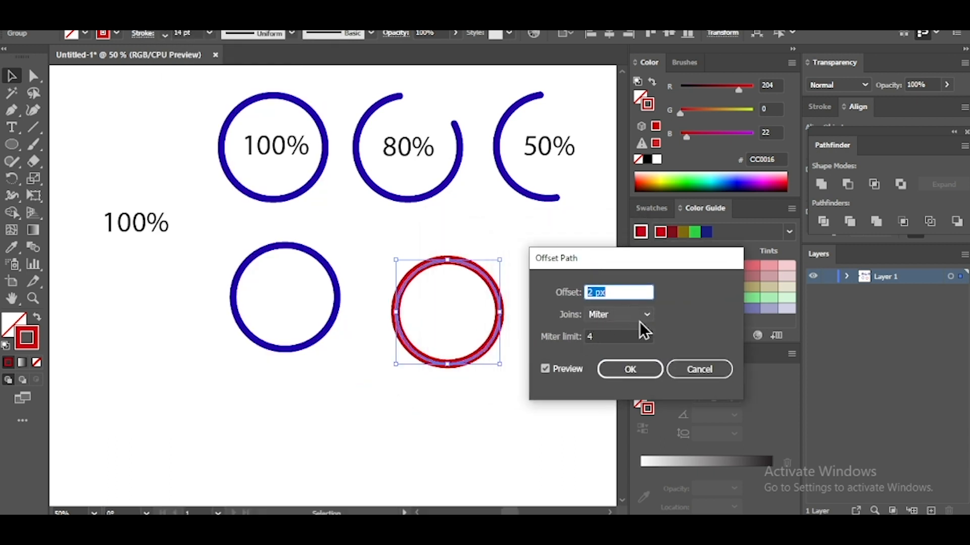
click(612, 378)
- Try to centre-align the red circle with the ungrouped blue arc segments
drag(527, 425, 232, 286)
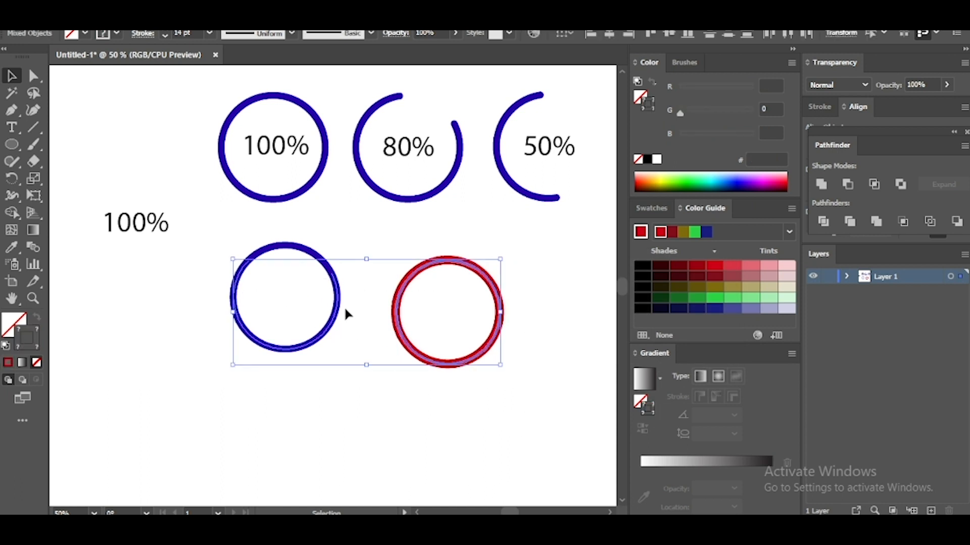
click(611, 34)
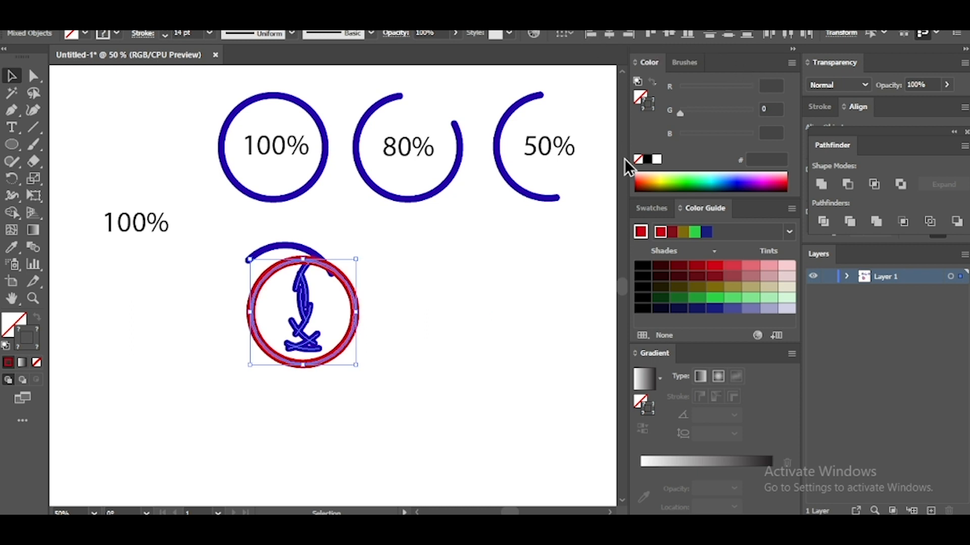
key(ctrl+z)
- Select all arc segments of the lower blue circle and group them
click(547, 441)
click(328, 262)
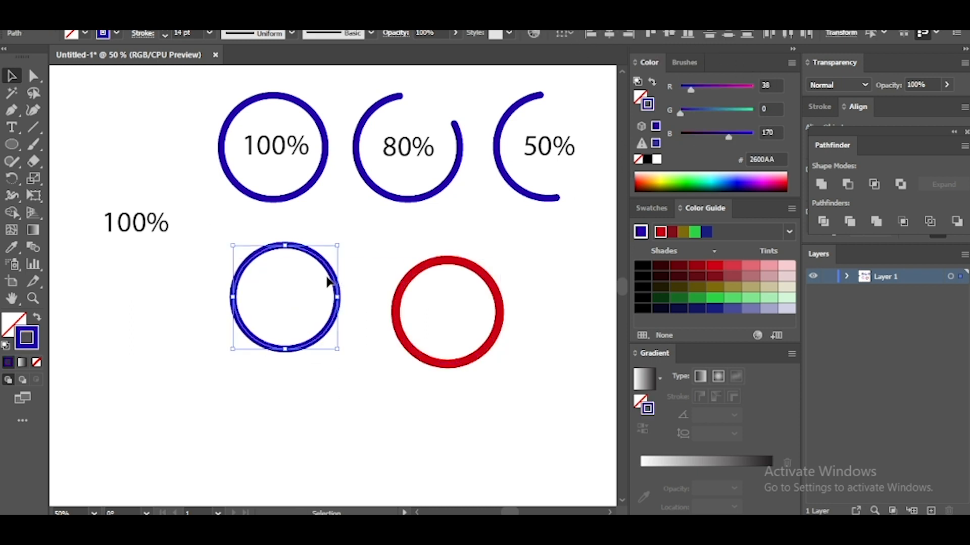
right_click(329, 281)
click(353, 309)
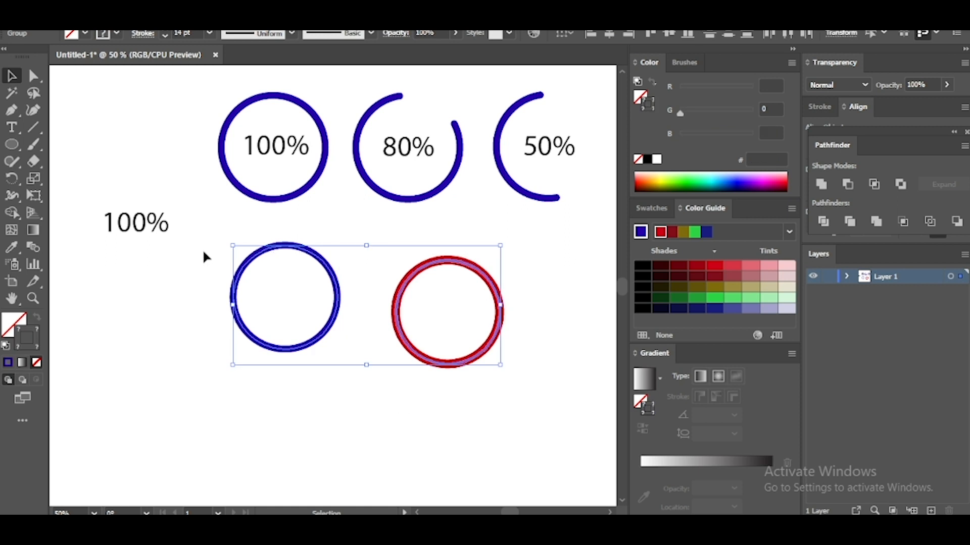
- Align the grouped blue circle and the red circle on a common centre, horizontally and vertically
click(709, 34)
click(609, 34)
click(419, 345)
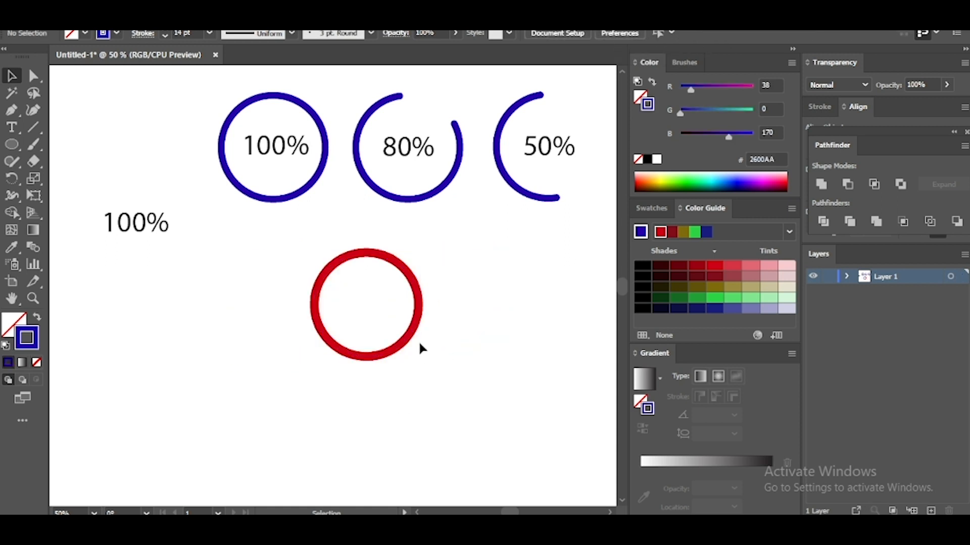
- Send the red circle to the back so it lies behind the blue circle
click(412, 334)
right_click(411, 334)
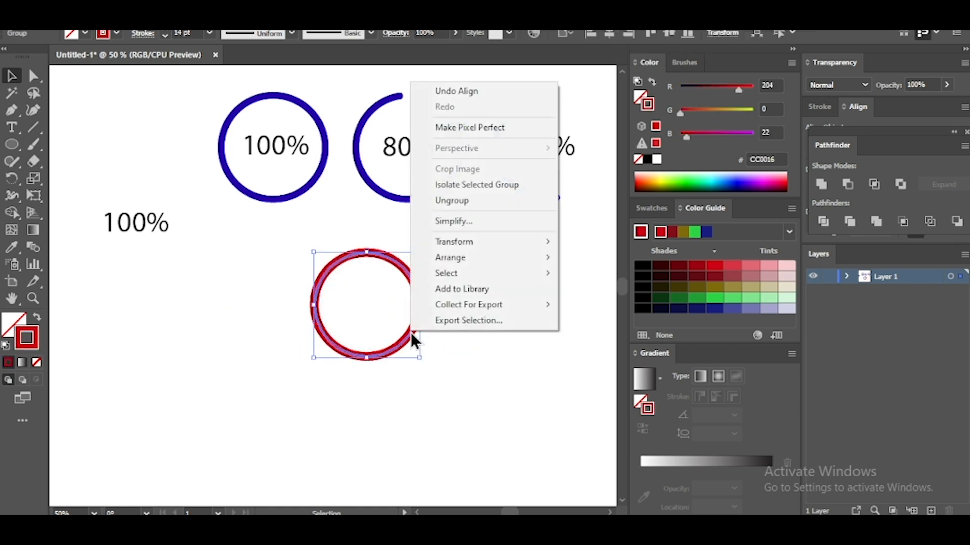
click(485, 383)
click(485, 384)
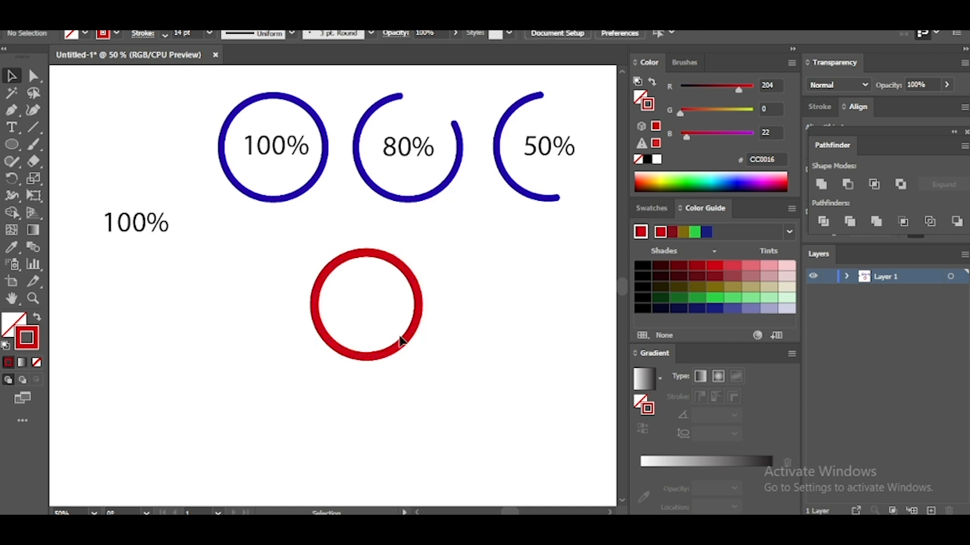
right_click(404, 344)
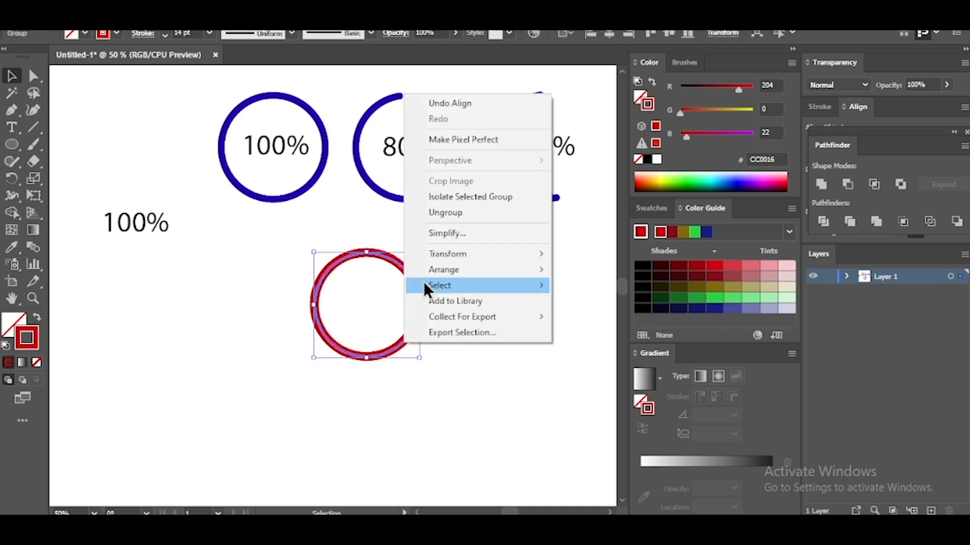
mouse_move(445, 262)
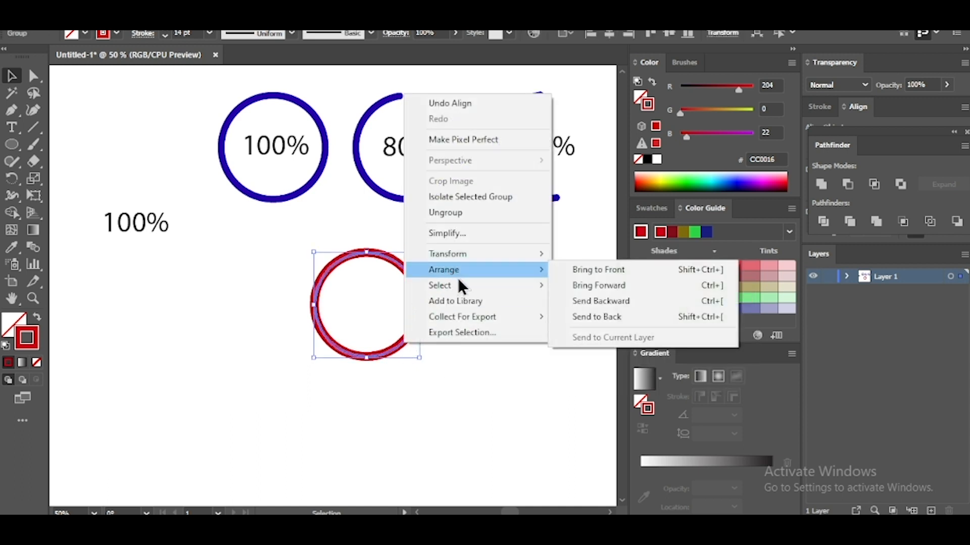
click(607, 319)
click(437, 356)
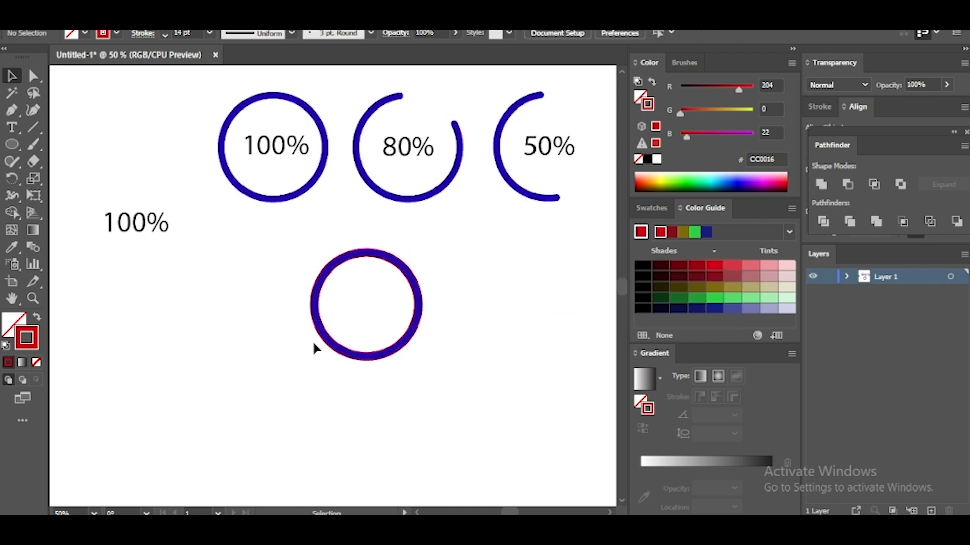
- Move the loose 100% text into the two-colour ring and centre it horizontally with the ring
scroll(313, 344, up, 1)
drag(363, 299, 422, 318)
drag(463, 344, 318, 364)
click(172, 258)
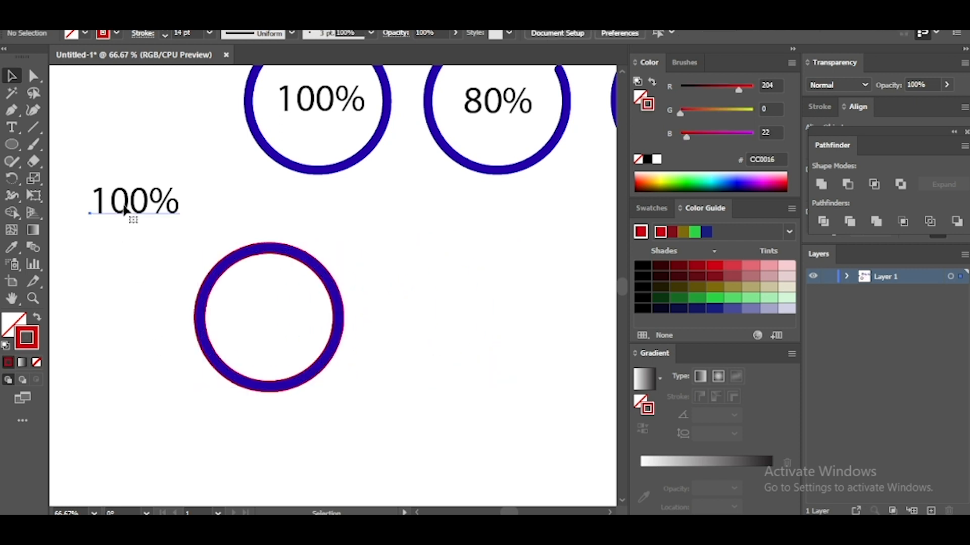
click(125, 210)
drag(126, 210, 262, 323)
drag(226, 294, 367, 414)
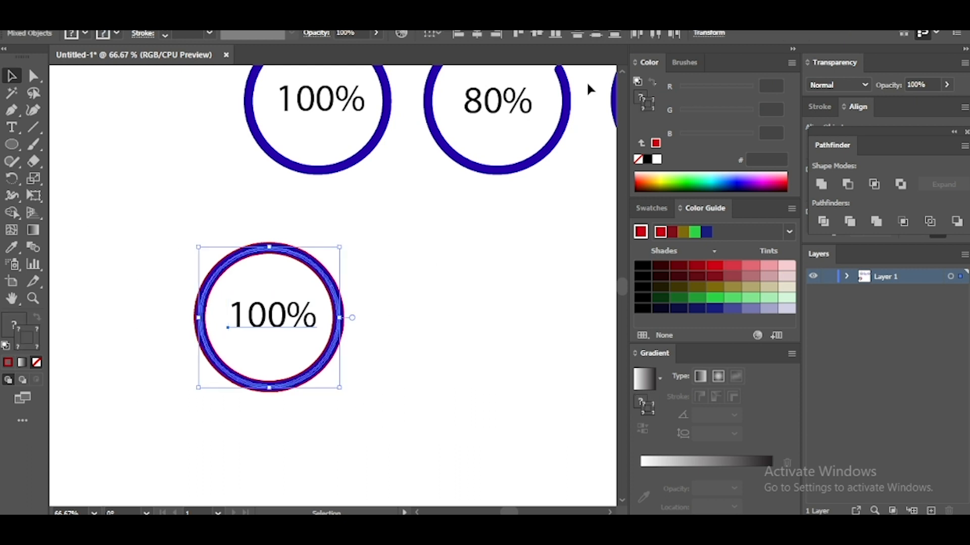
click(474, 39)
click(420, 337)
- Select the two-colour ring with its 100% text and place a copy to its right
scroll(424, 363, down, 1)
drag(432, 404, 157, 236)
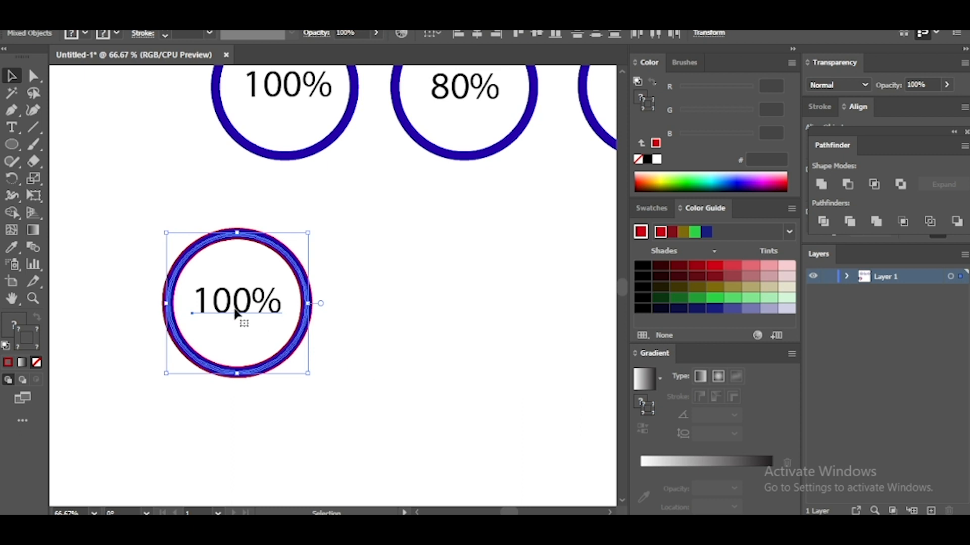
drag(256, 309, 434, 312)
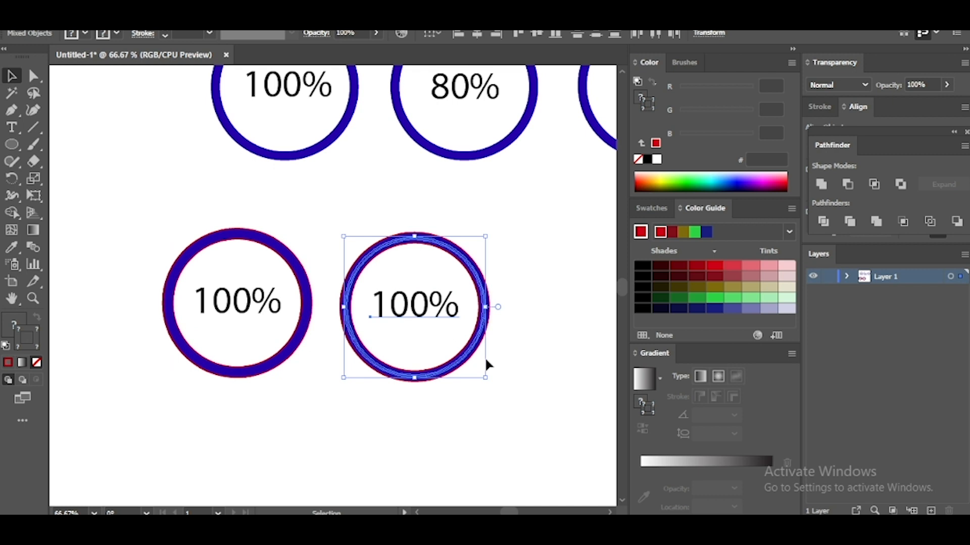
click(532, 389)
- Change the text in the copied two-colour ring to "80%" and recentre it inside the ring
click(404, 314)
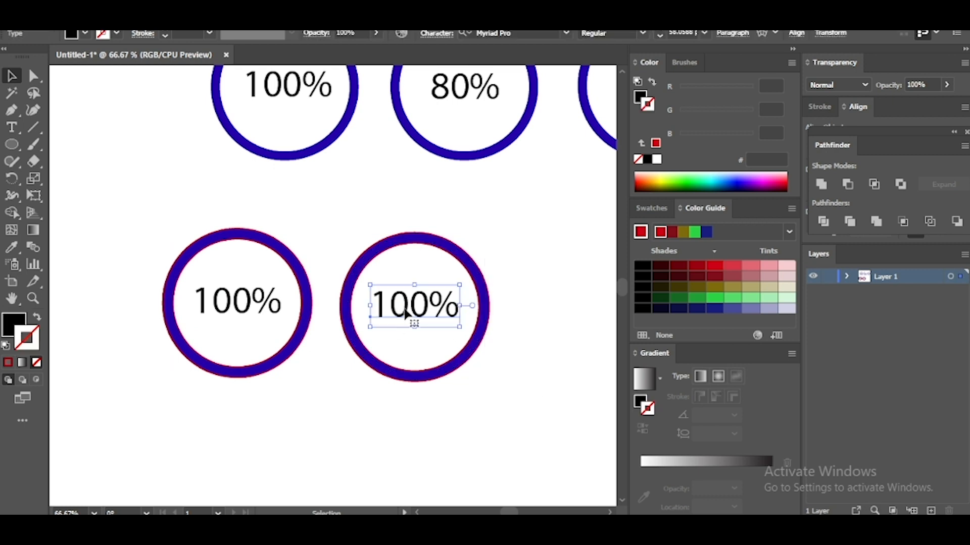
click(14, 128)
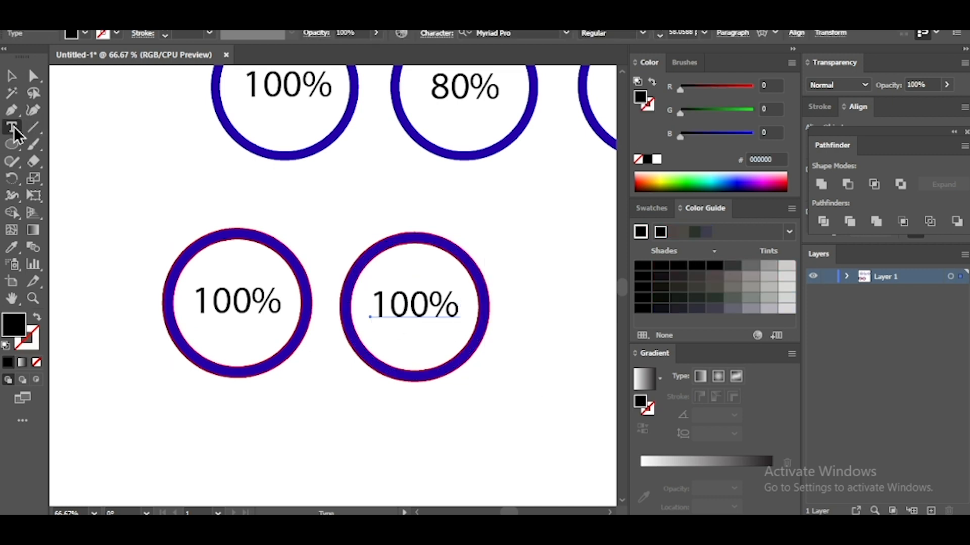
drag(407, 306, 375, 303)
text(8)
key(Escape)
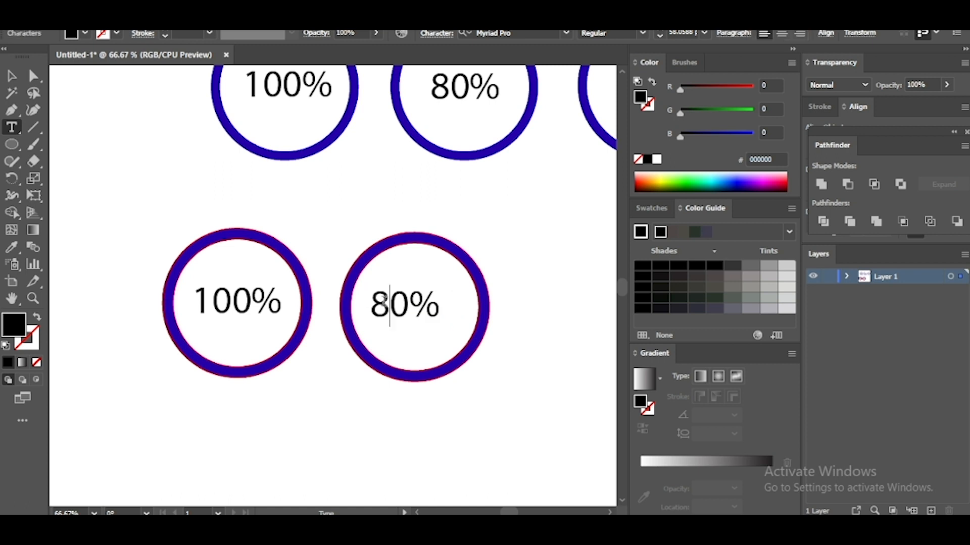
click(480, 426)
drag(410, 312, 421, 315)
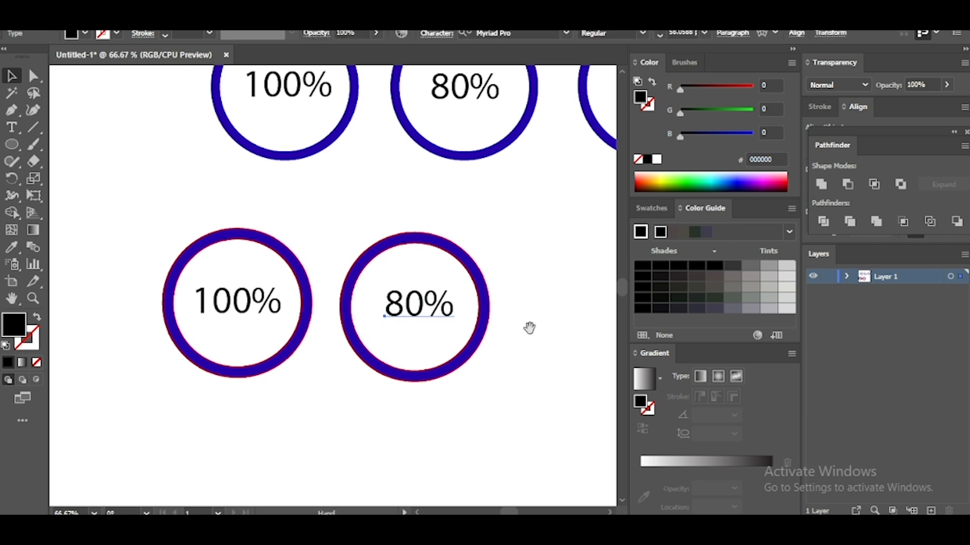
- Ungroup the blue ring around the 80% text in the lower row
drag(529, 328, 433, 370)
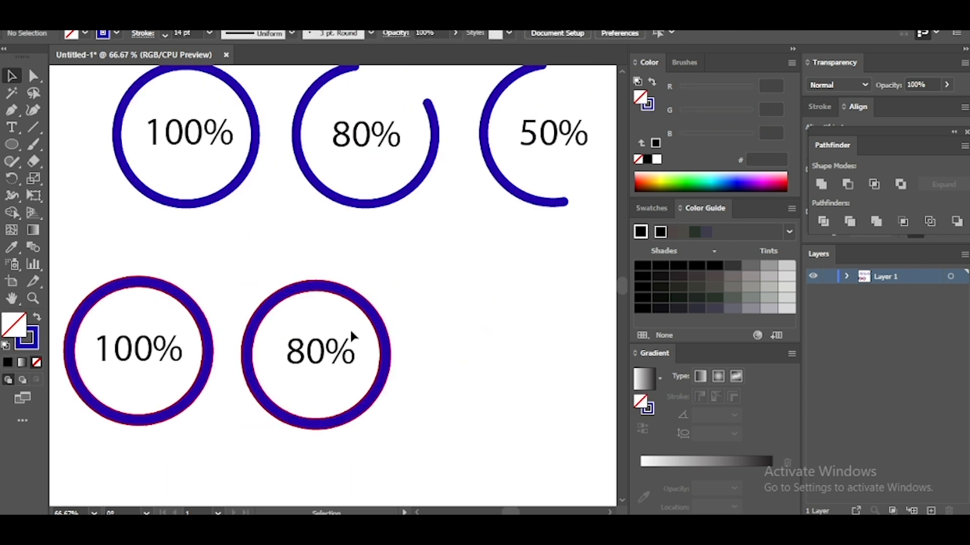
click(365, 309)
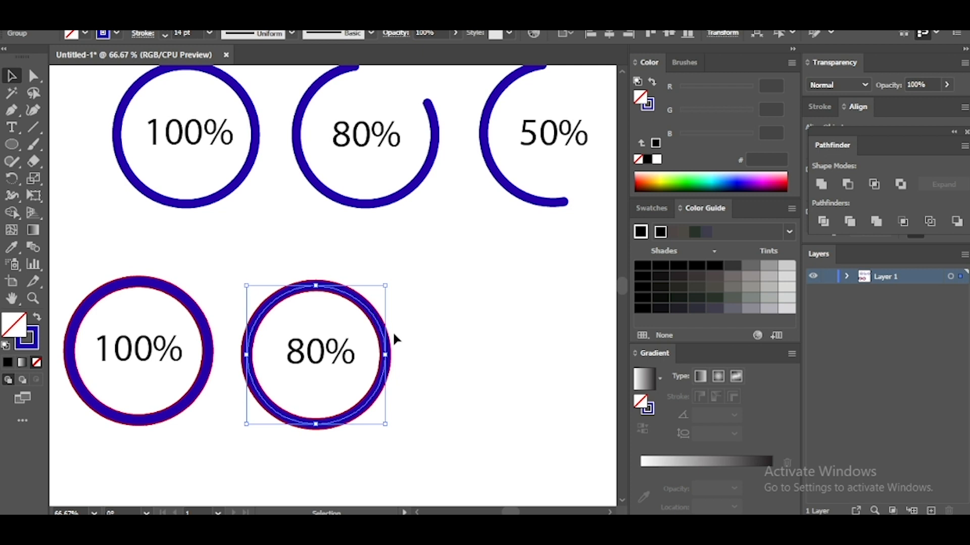
right_click(387, 346)
click(434, 207)
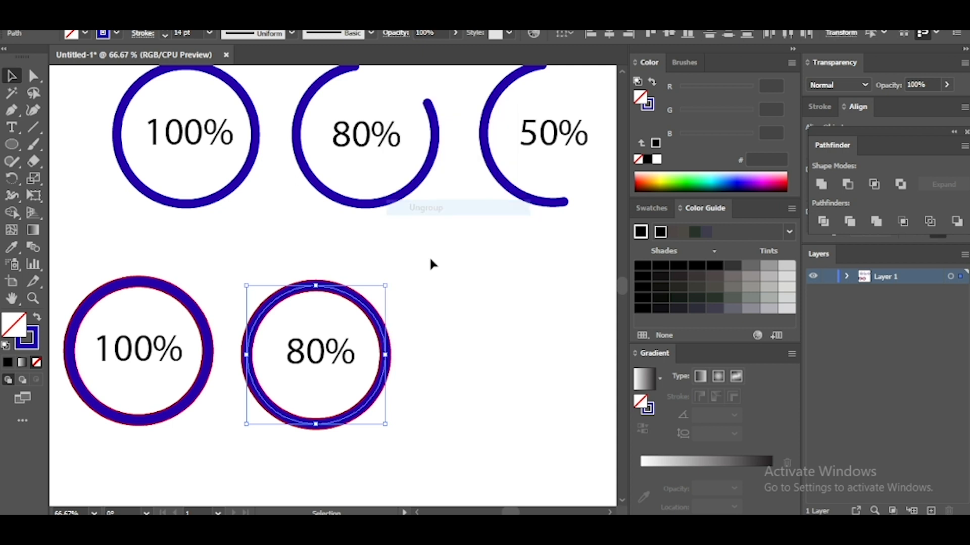
click(430, 260)
click(370, 322)
right_click(372, 321)
click(415, 183)
- Try to delete blue arc segments along the upper-right part of the lower 80% ring
click(386, 347)
click(358, 298)
key(Delete)
key(period)
click(374, 317)
key(Delete)
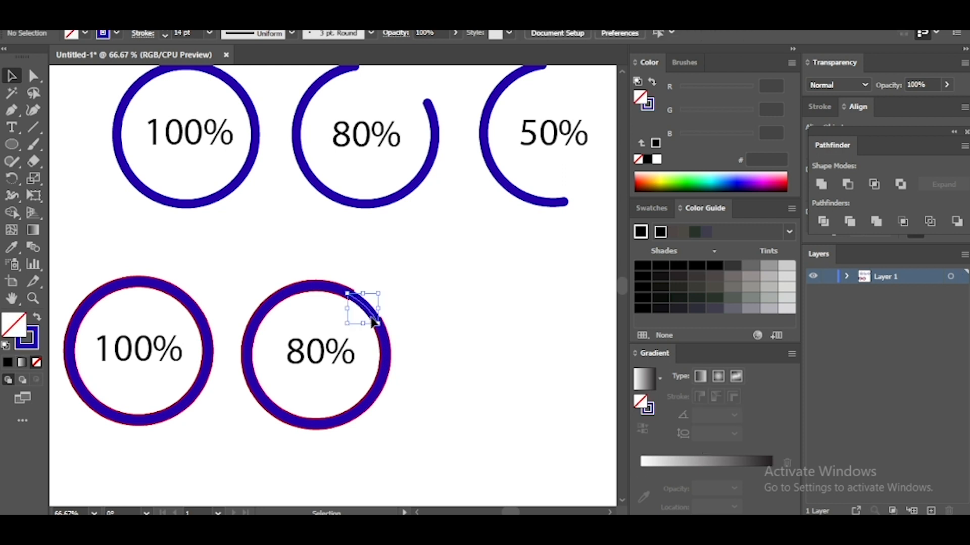
click(345, 293)
key(Delete)
click(340, 293)
key(Delete)
click(348, 295)
- Undo the deletions on the lower 80% ring and deselect everything
key(ctrl+z)
key(ctrl+z)
key(ctrl+z)
key(ctrl+z)
key(ctrl+z)
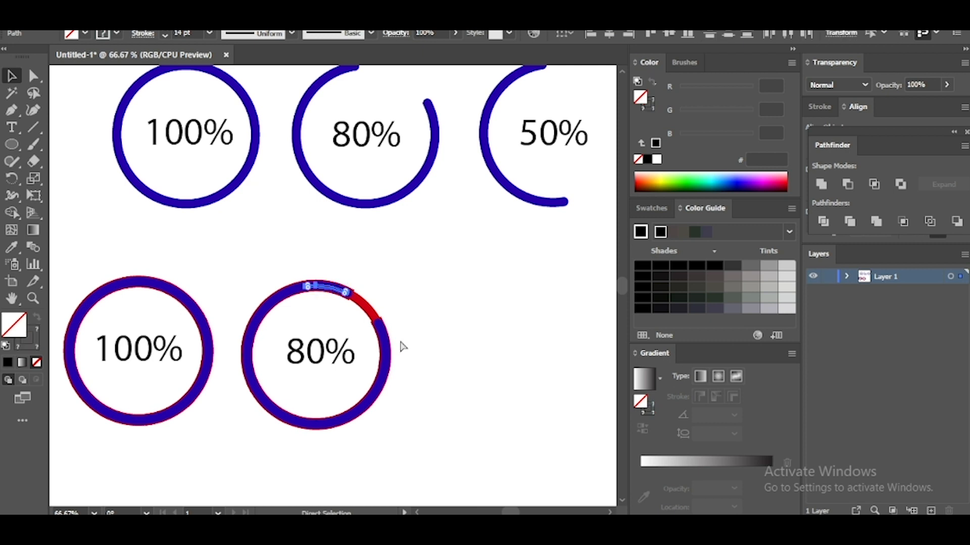
click(404, 343)
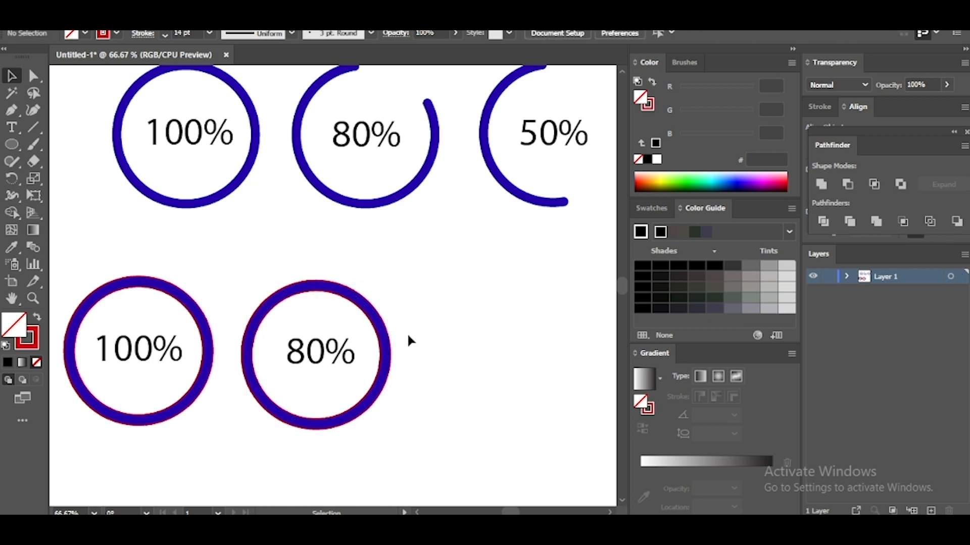
- Ungroup the blue ring of the lower 80% infographic and delete two adjacent blue segments on its upper right, exposing the red ring
right_click(372, 316)
click(409, 177)
click(397, 342)
click(385, 342)
key(Delete)
click(375, 324)
key(Delete)
drag(408, 413, 434, 332)
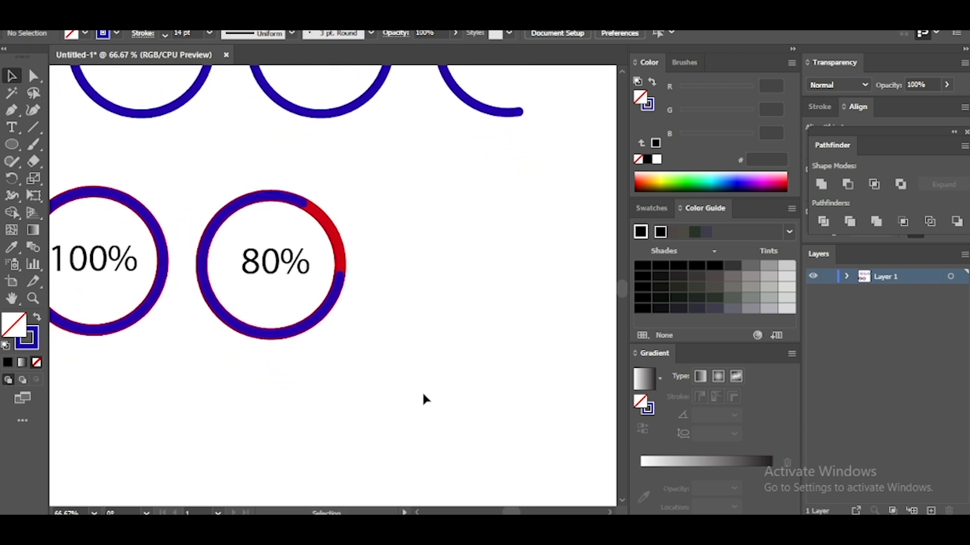
- Duplicate the lower 80% infographic, with both rings and its text, into the empty space to its right
drag(420, 386, 187, 177)
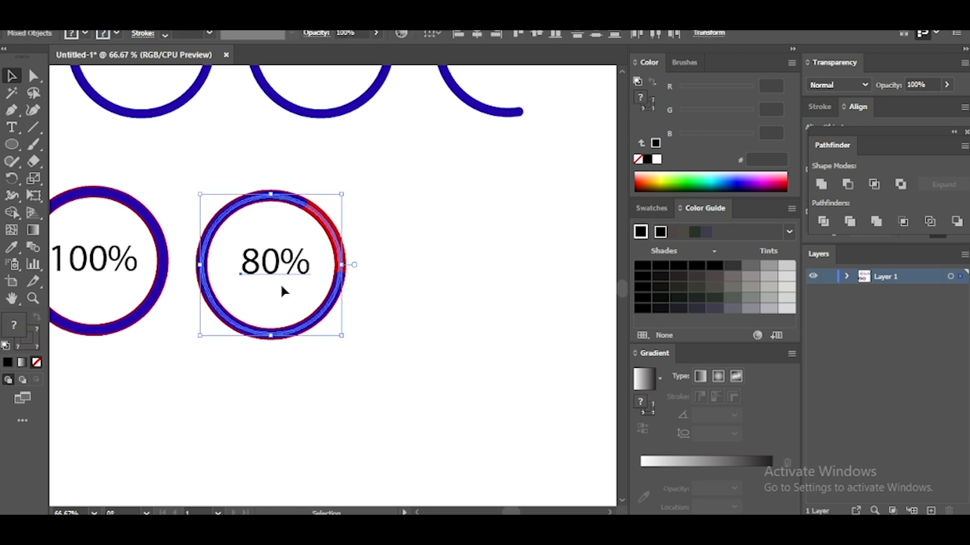
drag(275, 270, 468, 260)
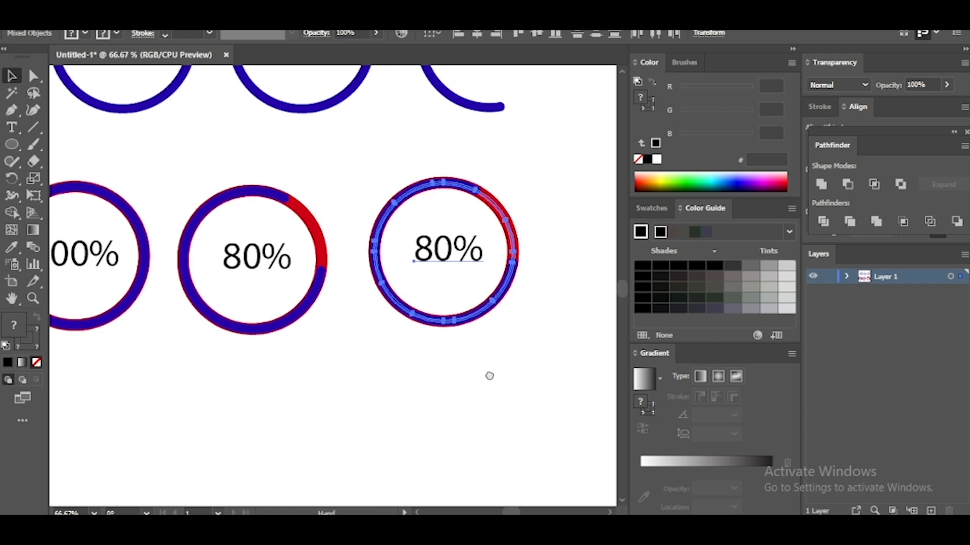
drag(491, 377, 414, 347)
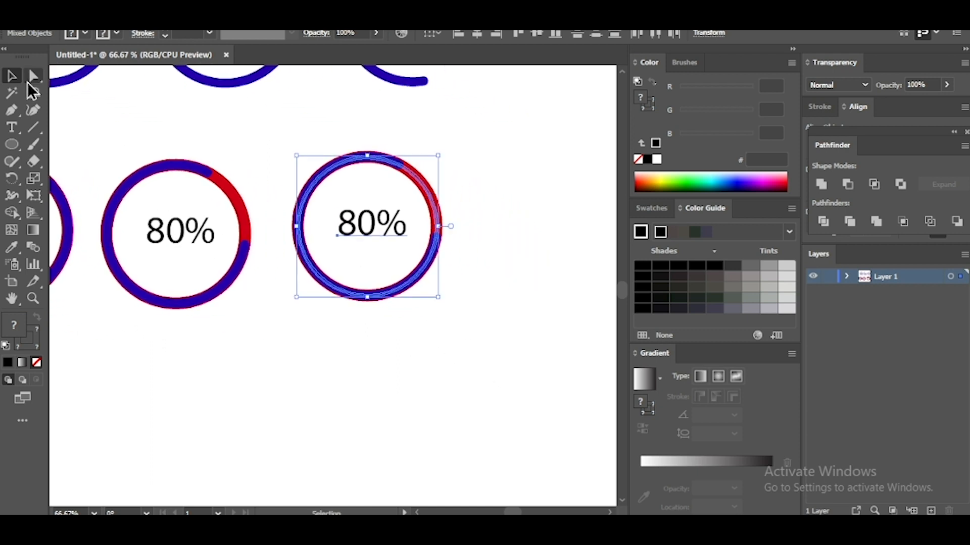
- Change the text inside the duplicated ring to 50%
click(12, 110)
click(10, 130)
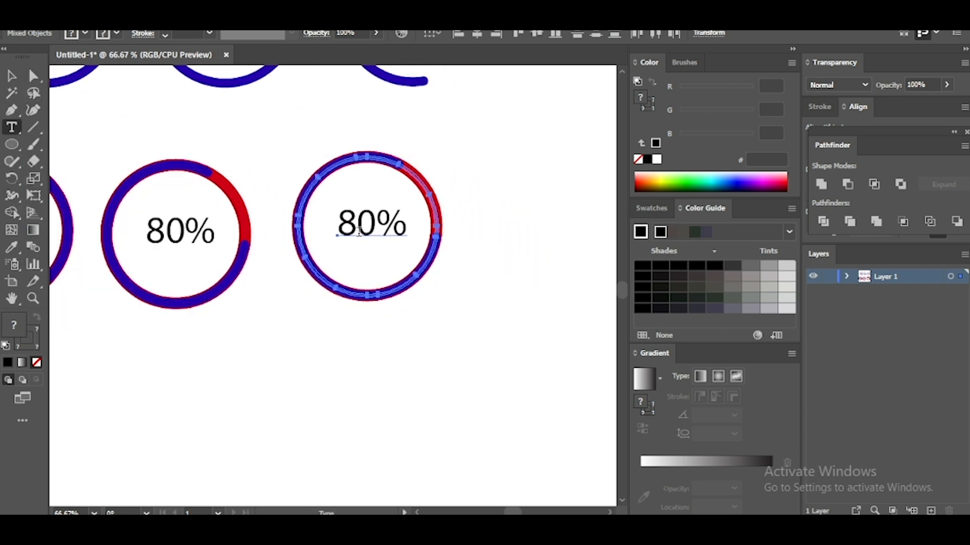
drag(357, 225, 338, 225)
text(5)
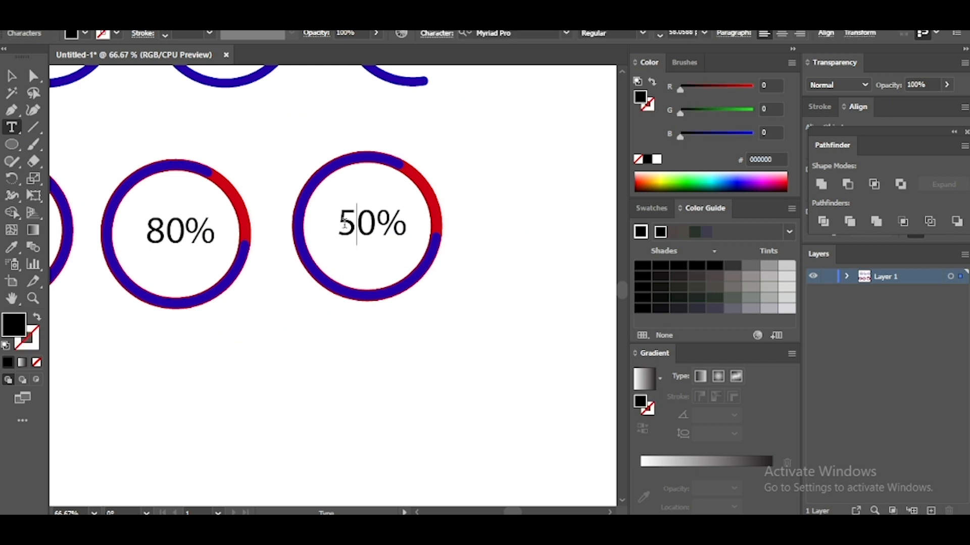
ctrl+click(439, 332)
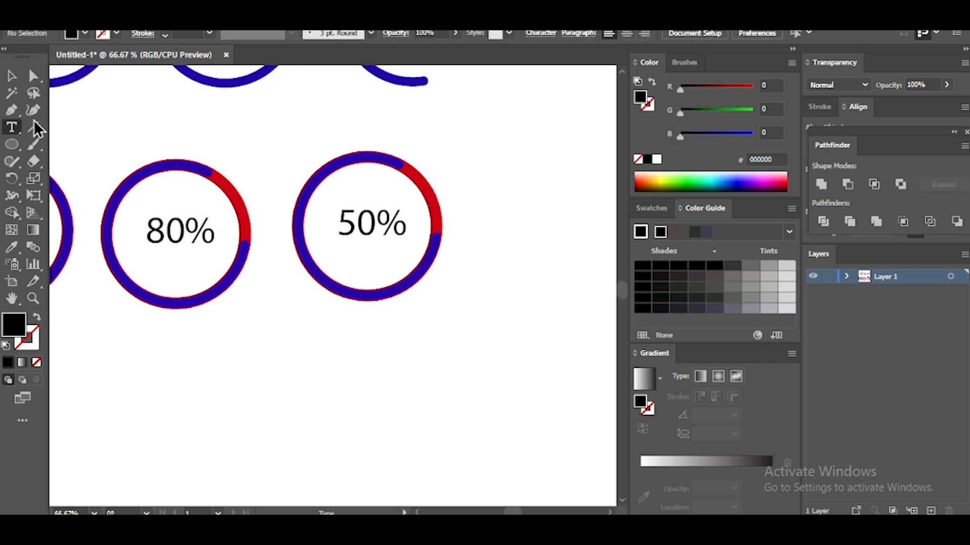
- Delete three blue arc segments, one at the upper right and two at the lower right, from the ring around the lower 50% text
click(12, 76)
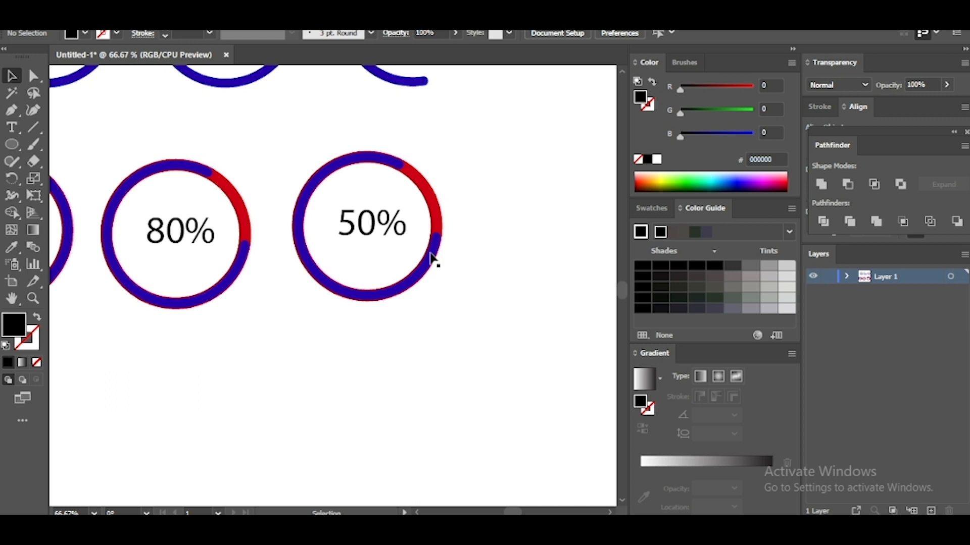
click(427, 250)
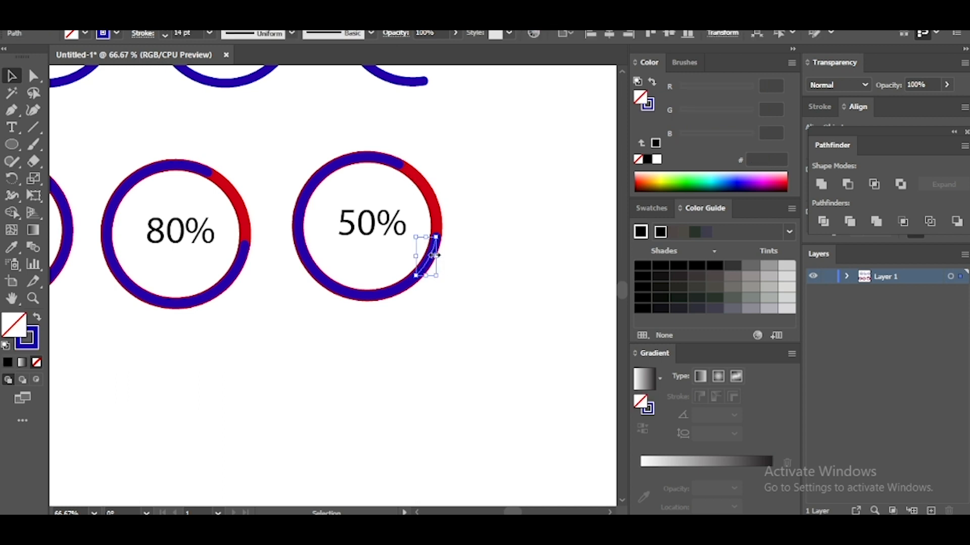
drag(427, 250, 394, 269)
click(404, 279)
click(395, 162)
key(Delete)
click(407, 281)
key(Delete)
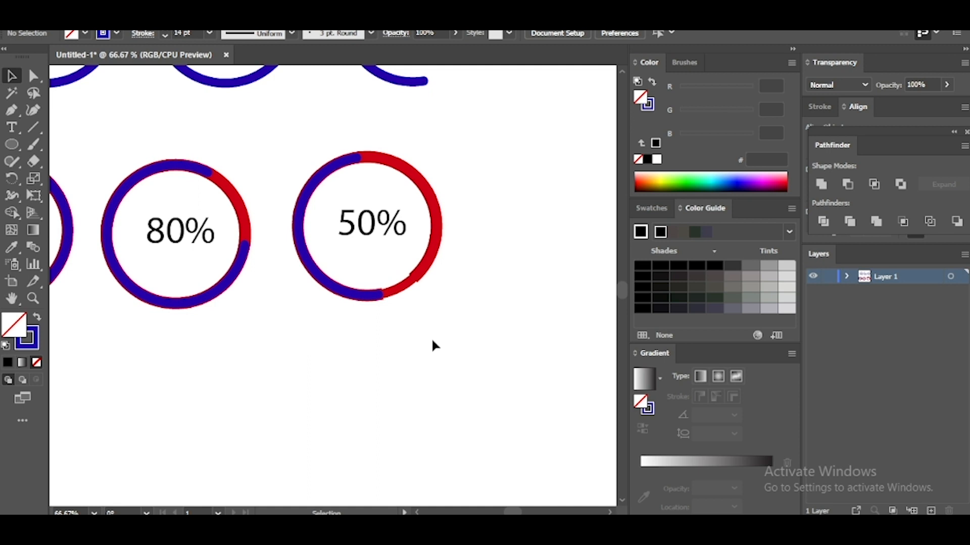